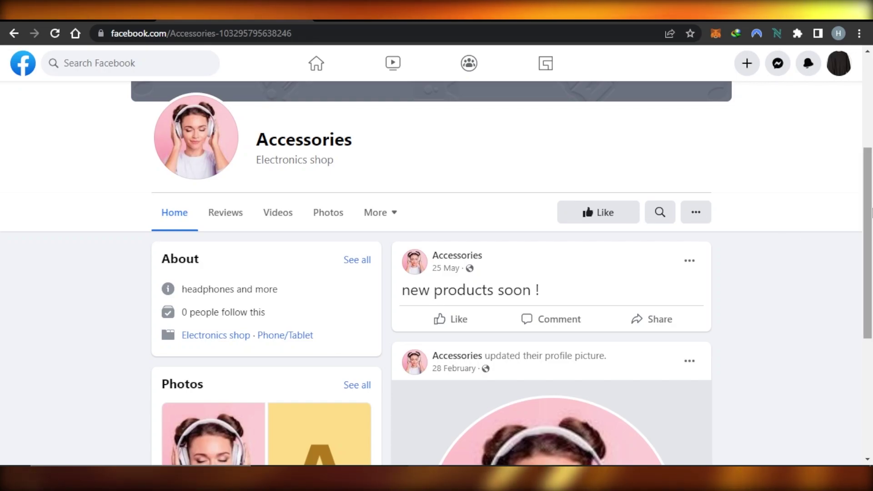
# Step: Scroll down the Accessories page, then go back to the Pages and profiles list
pyautogui.scroll(-2, 870, 246)
pyautogui.moveTo(870, 245); pyautogui.dragTo(871, 198)
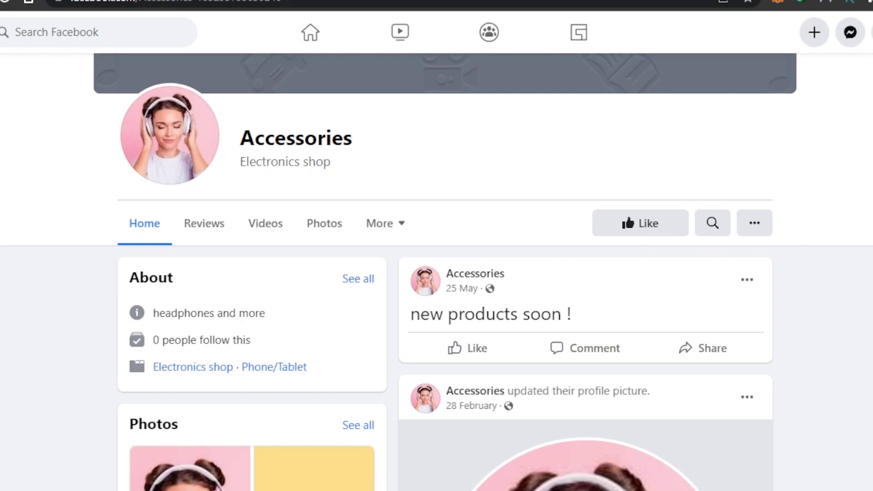
pyautogui.hotkey('alt', 'Left')
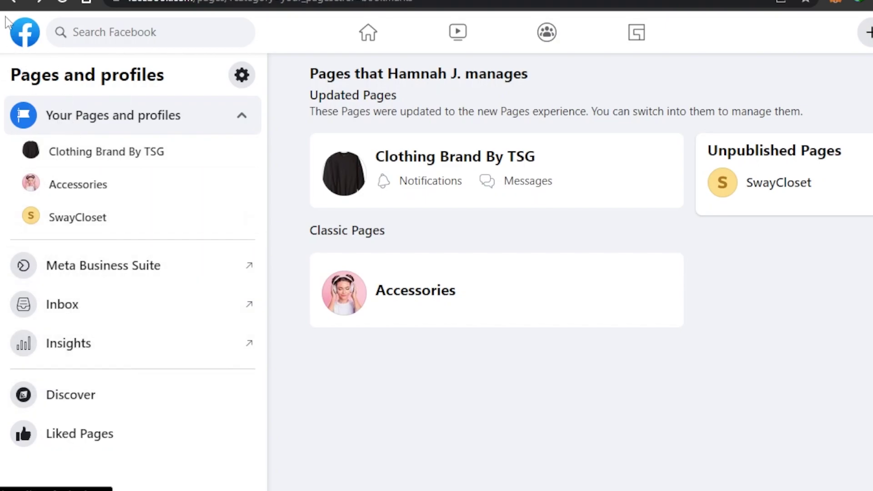
pyautogui.click(13, 4)
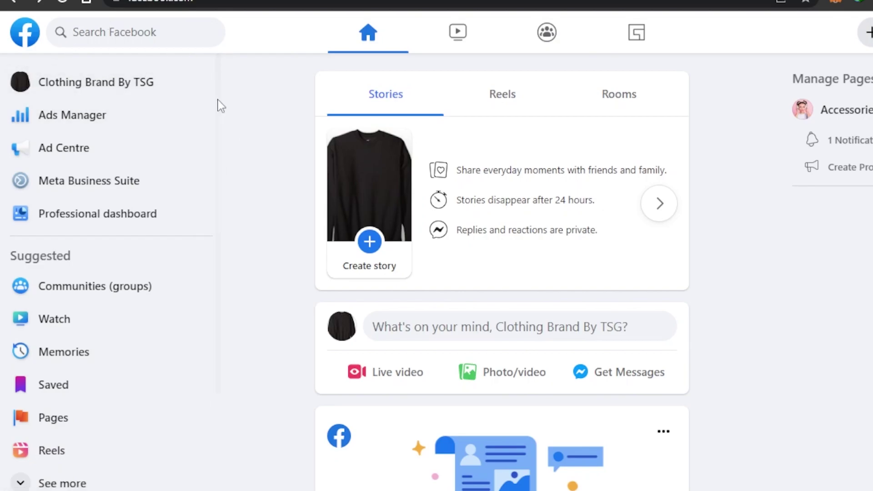
pyautogui.moveTo(215, 164); pyautogui.dragTo(214, 288)
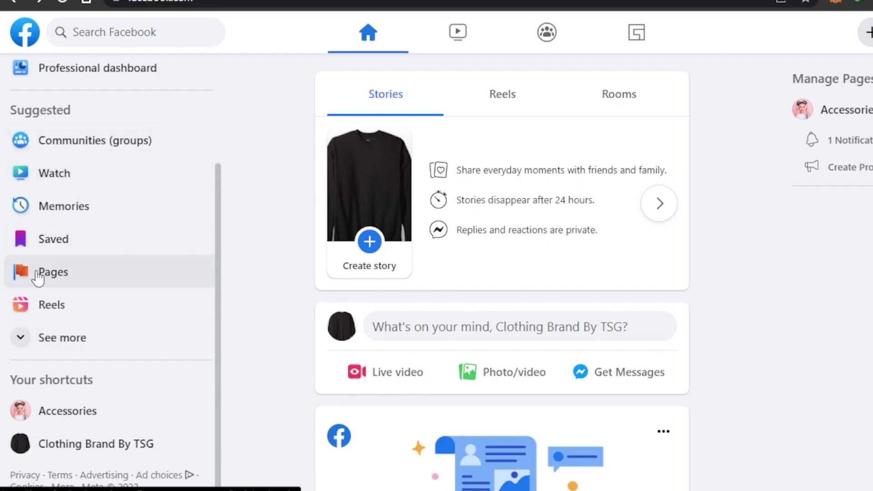
pyautogui.click(103, 278)
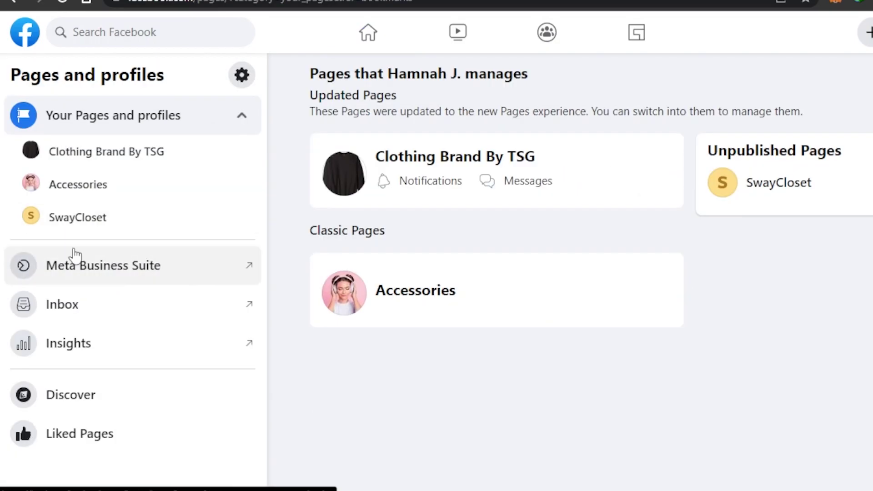
pyautogui.click(241, 75)
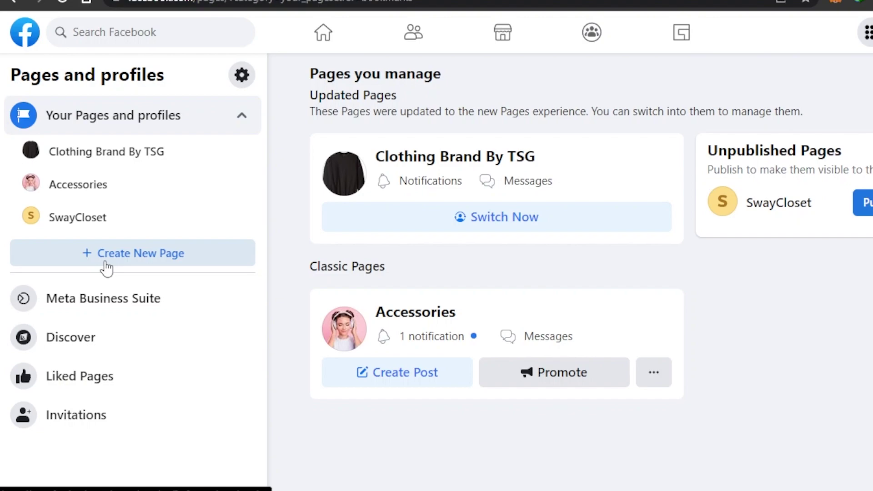
# Step: Start a new page named THE TECH STORE and choose Electronics as its category
pyautogui.click(120, 261)
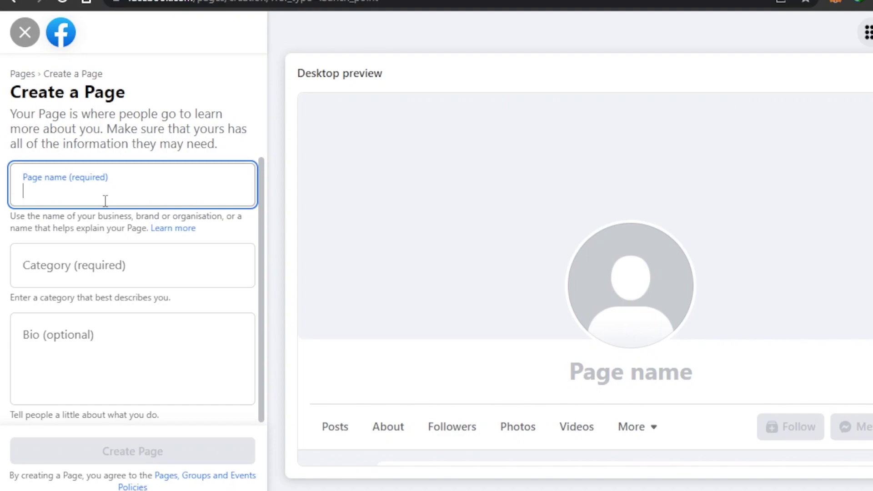
pyautogui.write('THE TECH STORE')
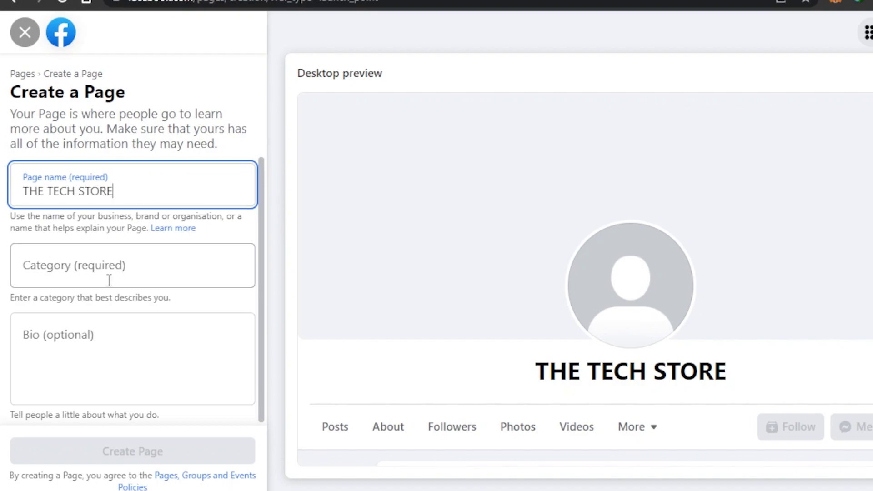
pyautogui.click(107, 265)
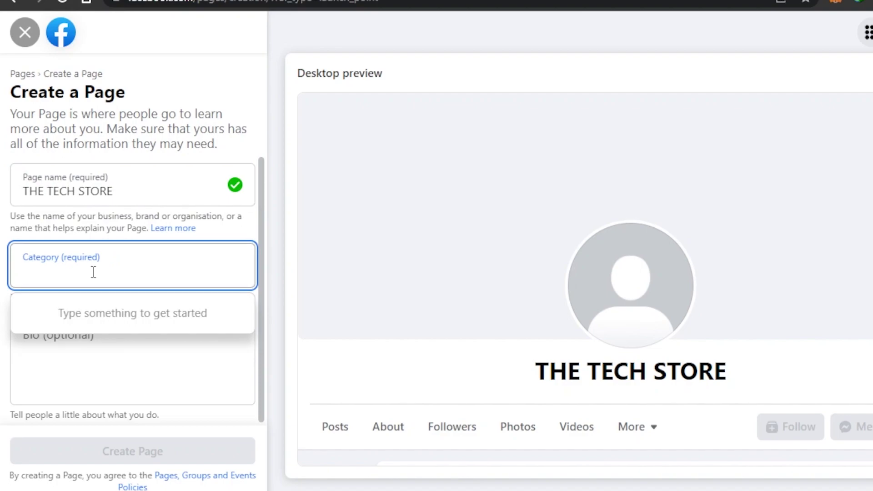
pyautogui.write('E')
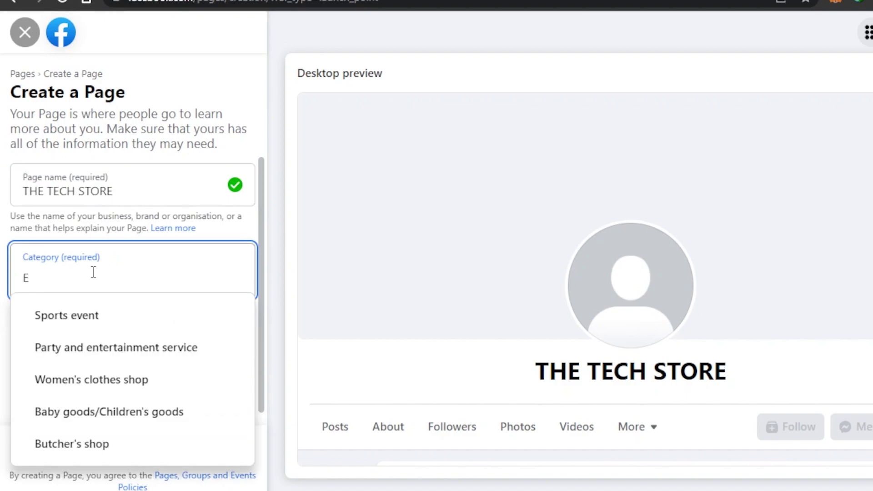
pyautogui.scroll(-1, 51, 270)
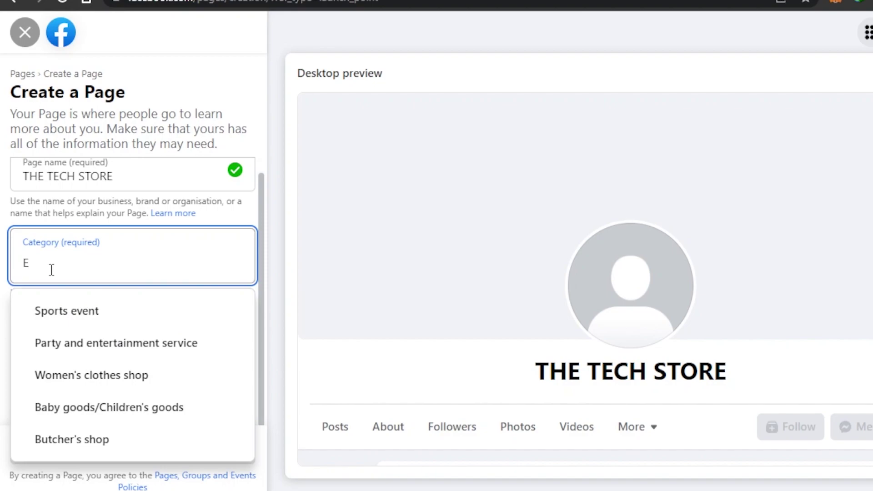
pyautogui.press('BackSpace')
pyautogui.write('el')
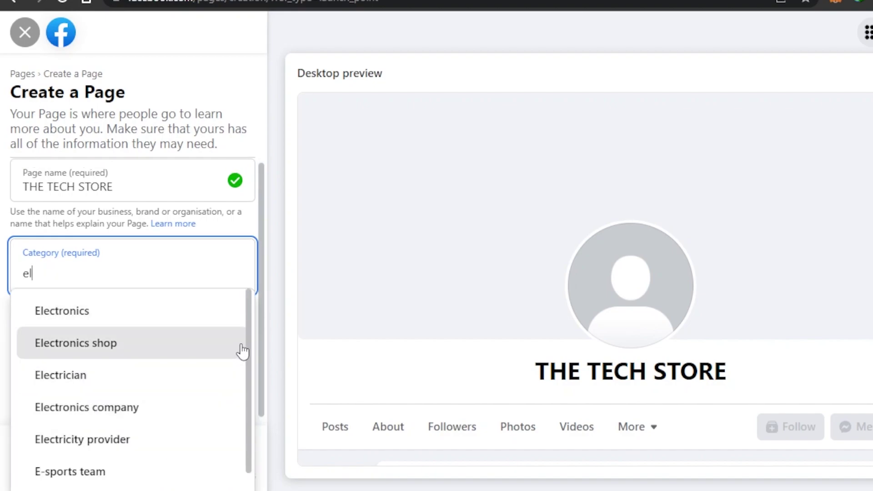
pyautogui.scroll(-1, 249, 359)
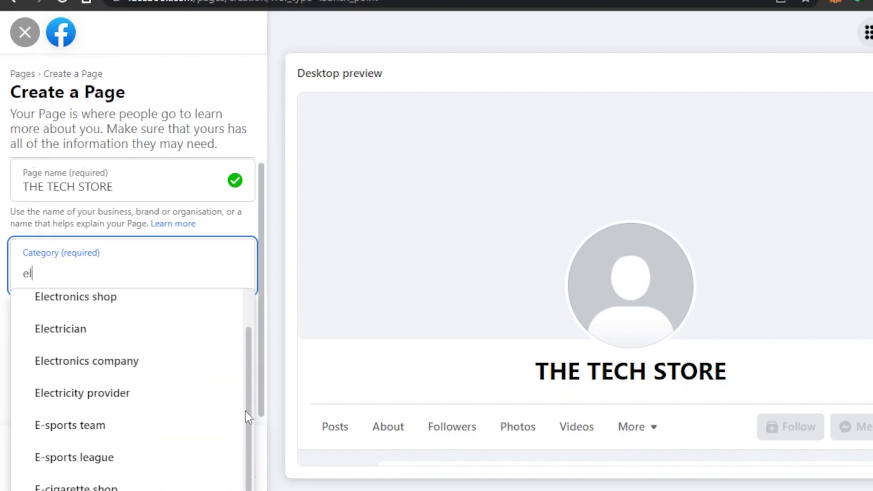
pyautogui.scroll(1, 245, 416)
pyautogui.click(86, 316)
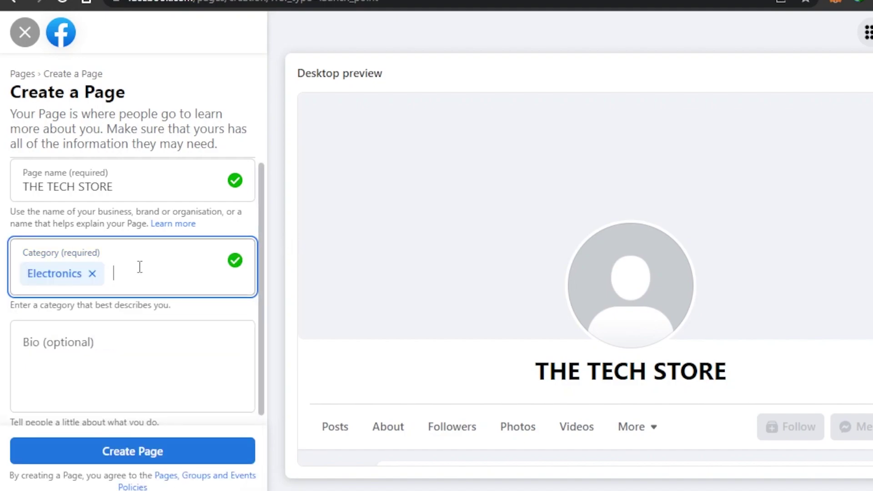
# Step: Add Mobile phone shop as a second category and paste in the electronic-store bio
pyautogui.write('phone')
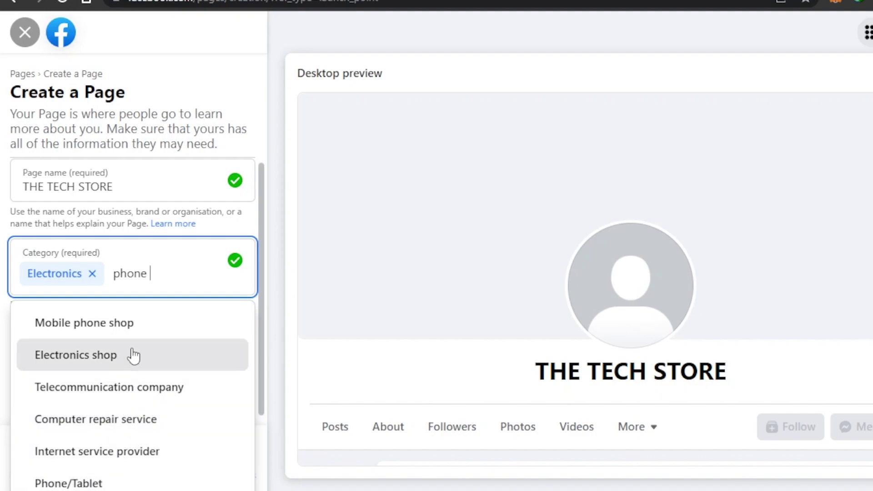
pyautogui.click(136, 322)
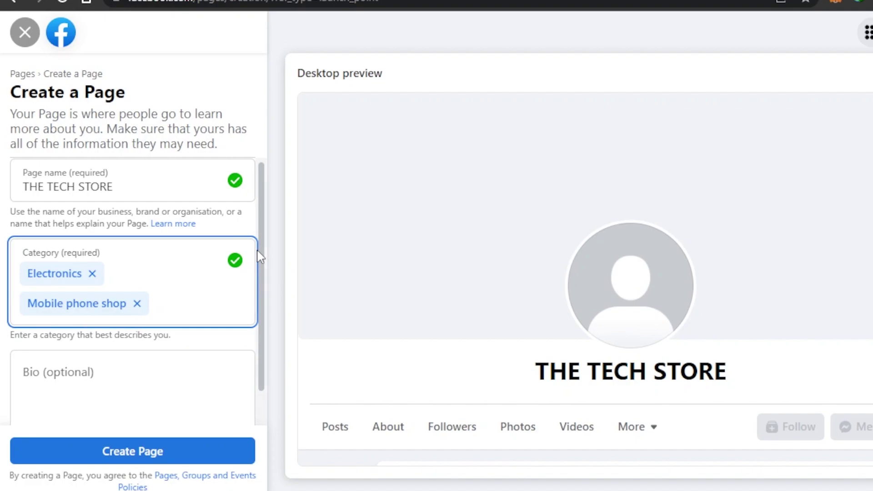
pyautogui.scroll(-1, 254, 255)
pyautogui.click(36, 331)
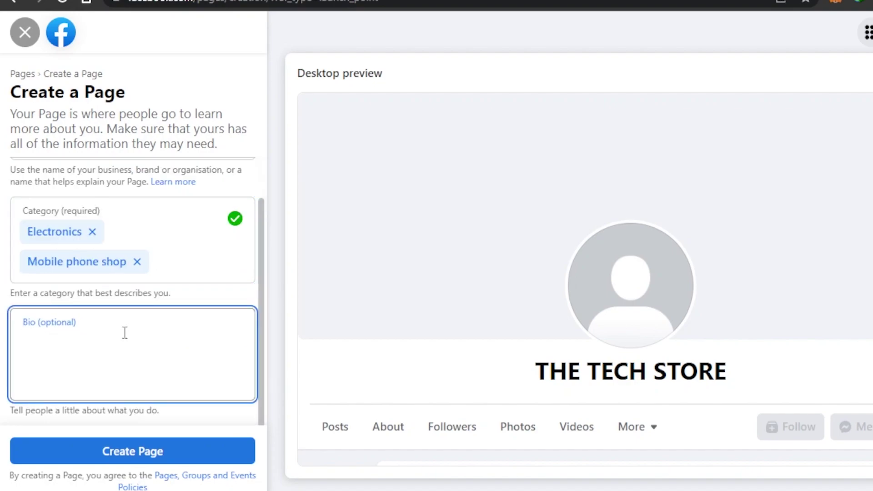
pyautogui.write('The Tech Store Is an Electronic store')
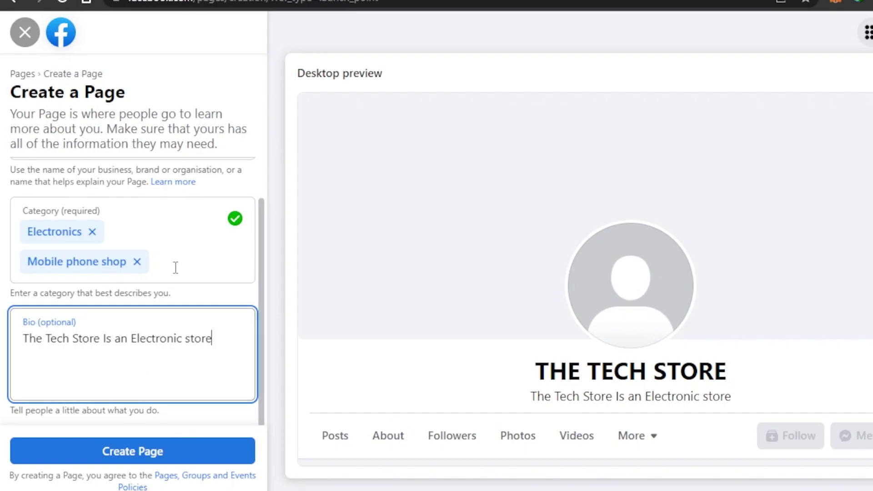
pyautogui.scroll(1, 264, 273)
pyautogui.scroll(-1, 182, 364)
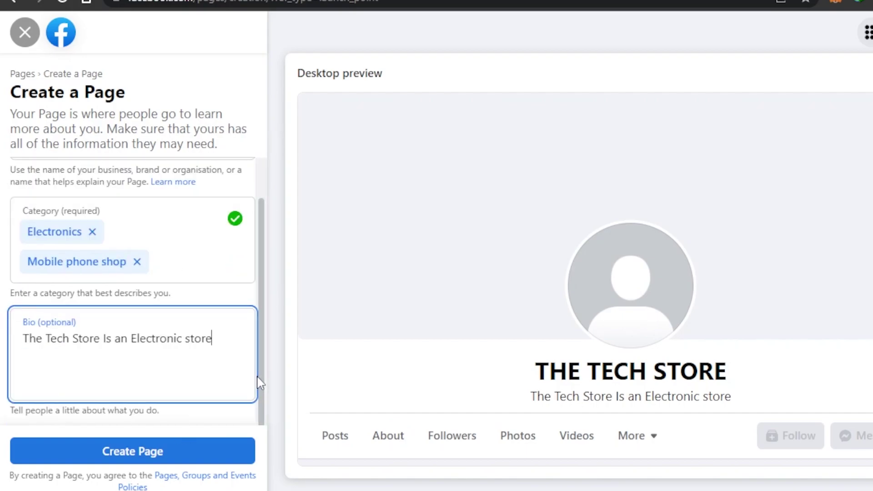
# Step: Create the page and look over the Finish setting up your Page form
pyautogui.click(130, 452)
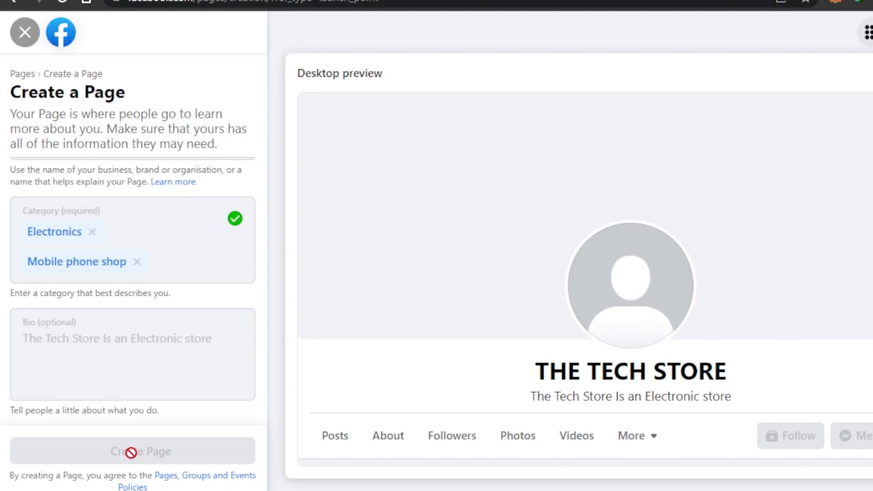
pyautogui.scroll(1, 266, 237)
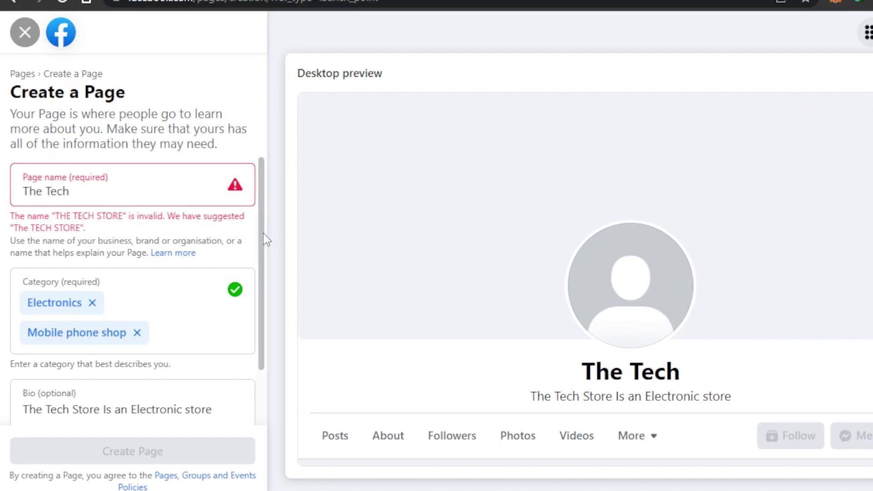
pyautogui.scroll(-1, 263, 234)
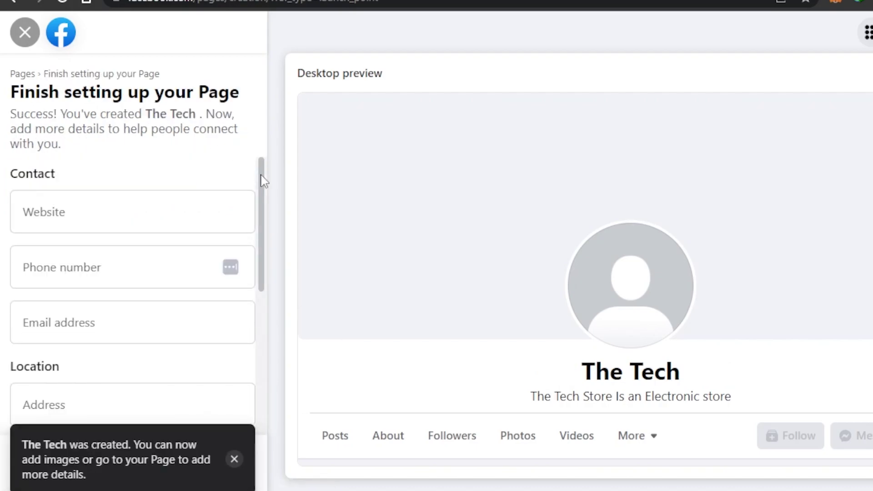
pyautogui.scroll(-1, 264, 184)
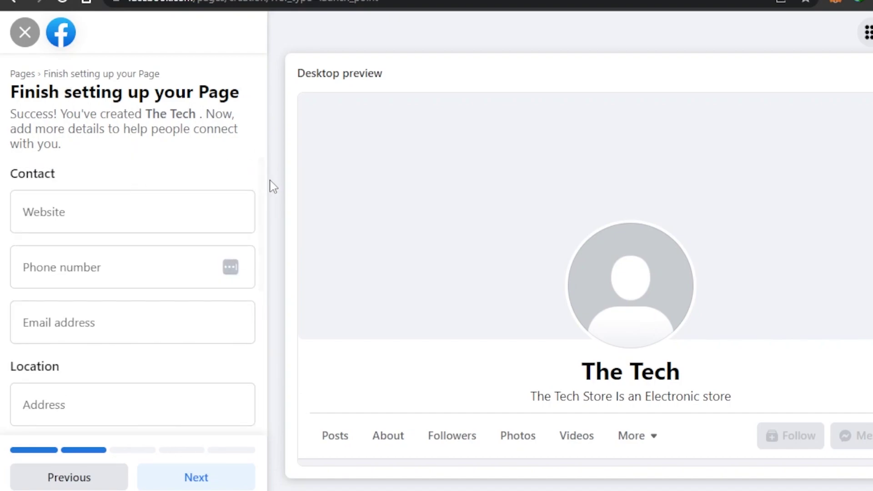
pyautogui.scroll(-1, 263, 181)
pyautogui.scroll(1, 263, 195)
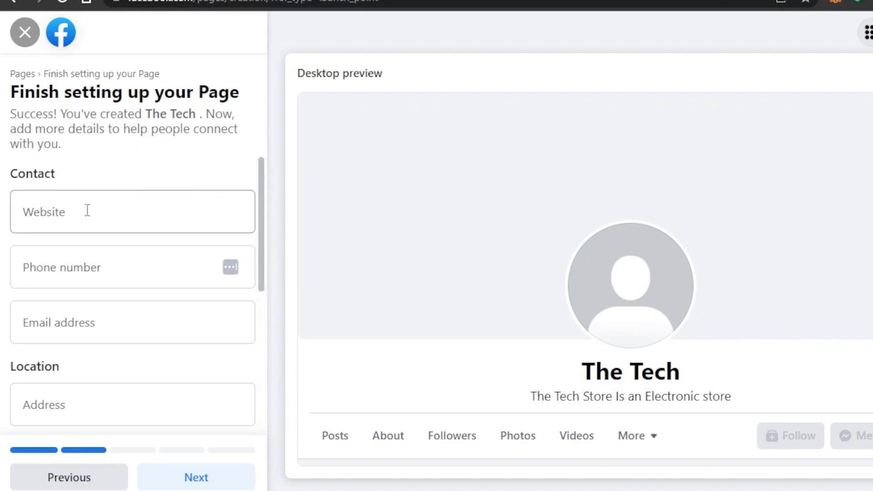
# Step: Pass the website, phone and email fields and set the hours to Always open
pyautogui.click(64, 210)
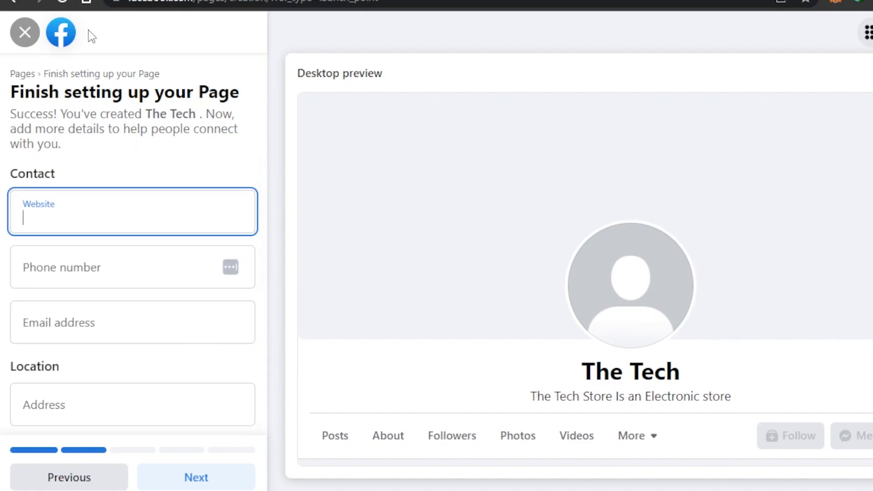
pyautogui.click(64, 273)
pyautogui.click(67, 311)
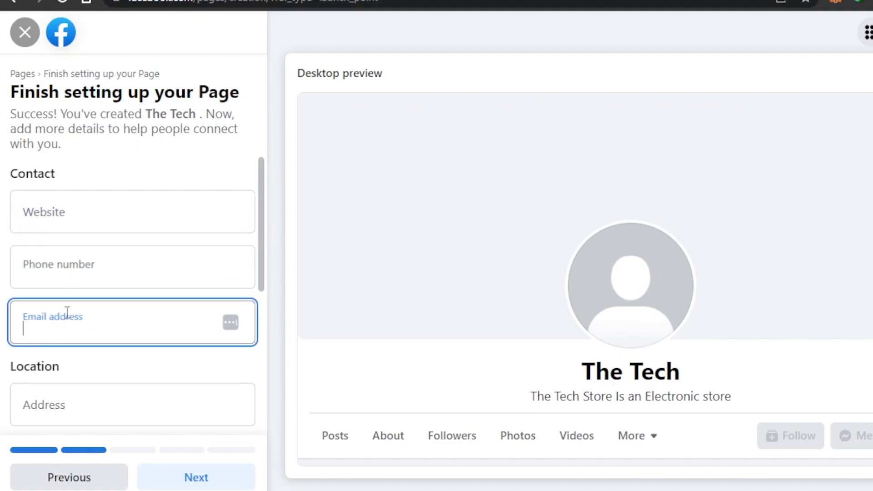
pyautogui.moveTo(262, 224); pyautogui.dragTo(268, 291)
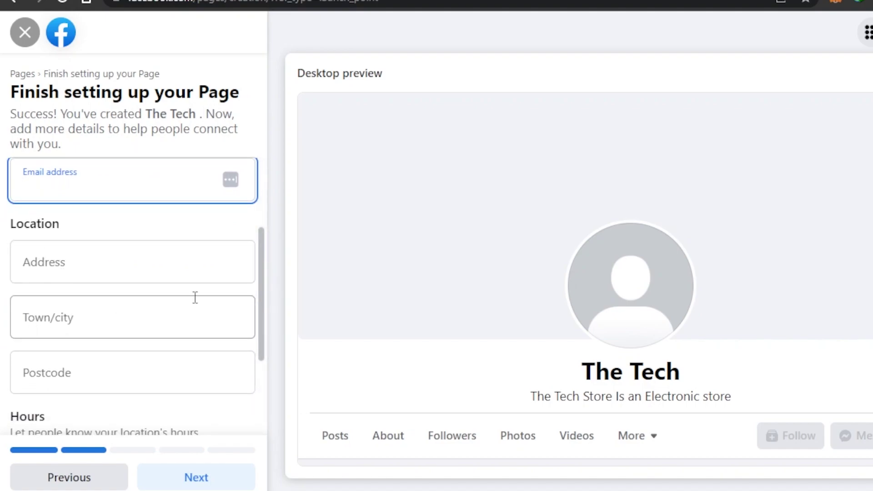
pyautogui.moveTo(263, 263); pyautogui.dragTo(263, 347)
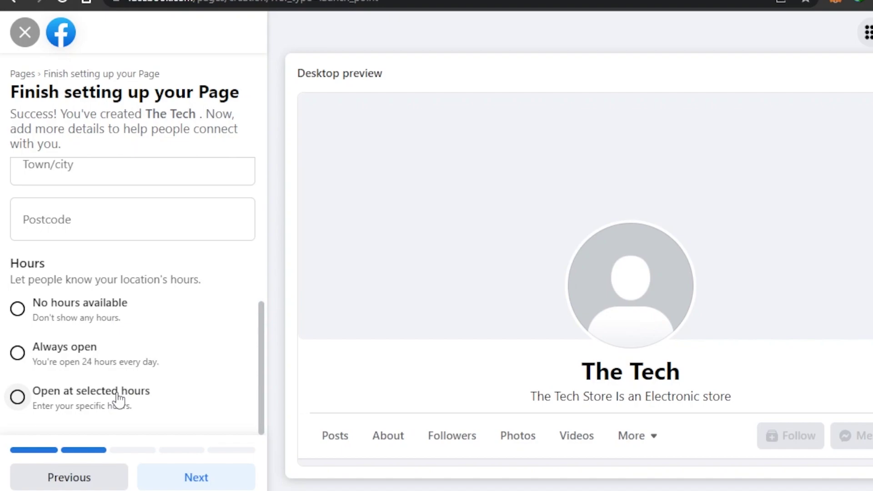
pyautogui.moveTo(262, 345); pyautogui.dragTo(278, 364)
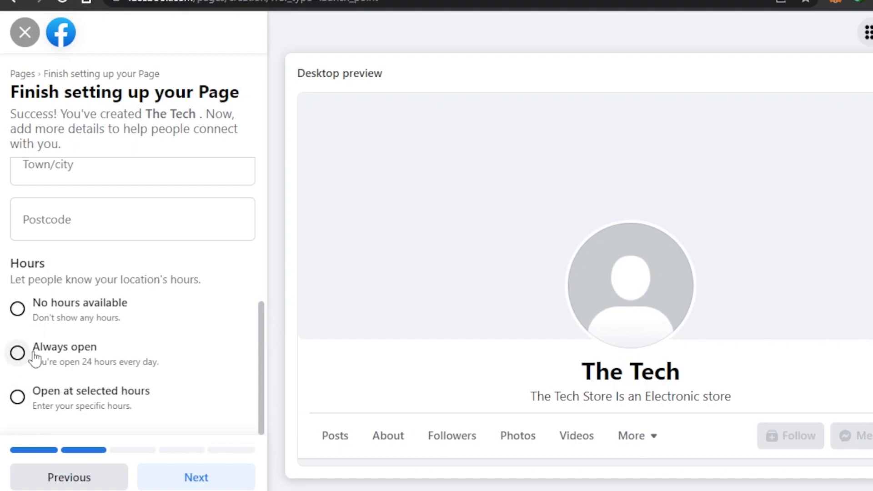
pyautogui.click(17, 354)
# Step: Continue to customisation and review the headphones profile picture and tech-icons cover photo
pyautogui.click(205, 481)
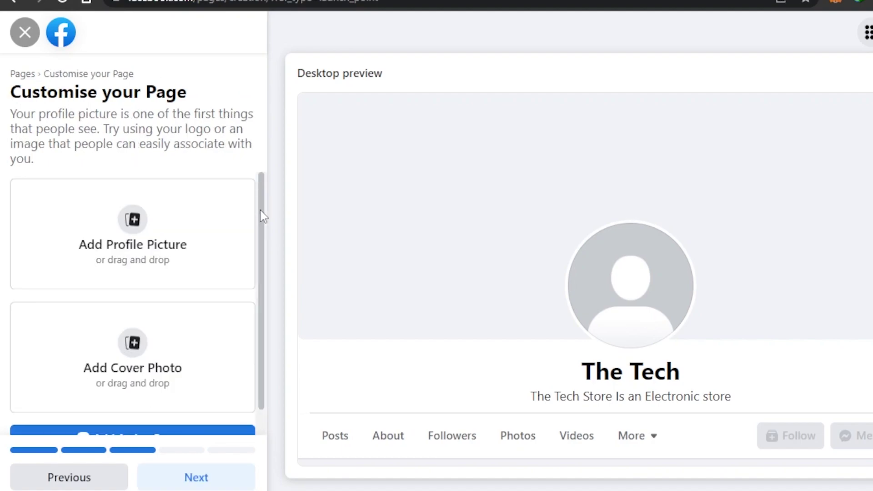
pyautogui.scroll(-2, 261, 214)
pyautogui.scroll(1, 259, 259)
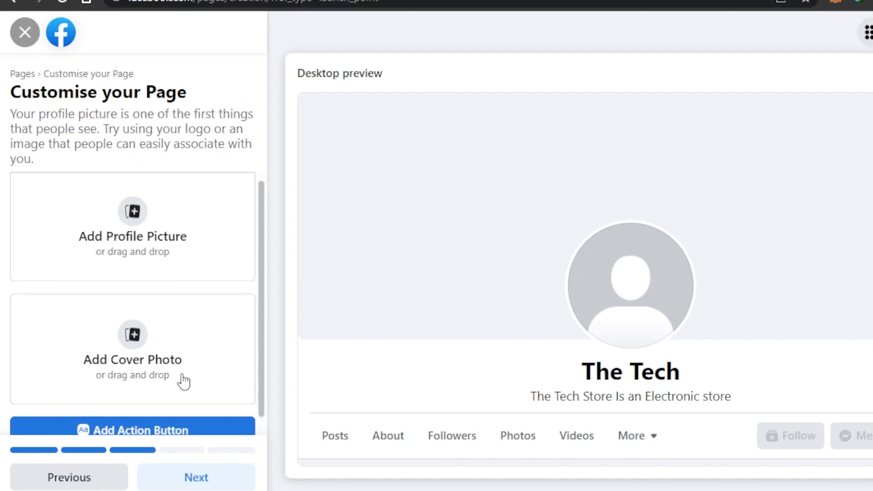
pyautogui.scroll(1, 263, 240)
pyautogui.scroll(-2, 233, 398)
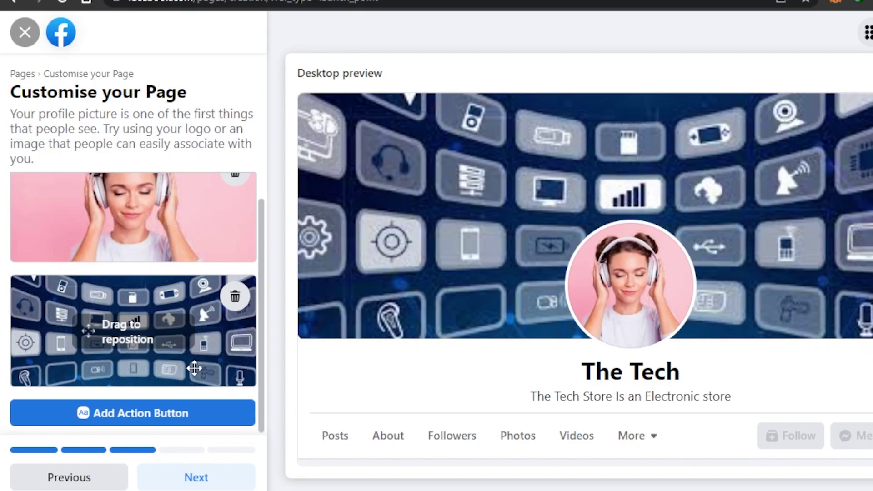
pyautogui.scroll(-1, 264, 394)
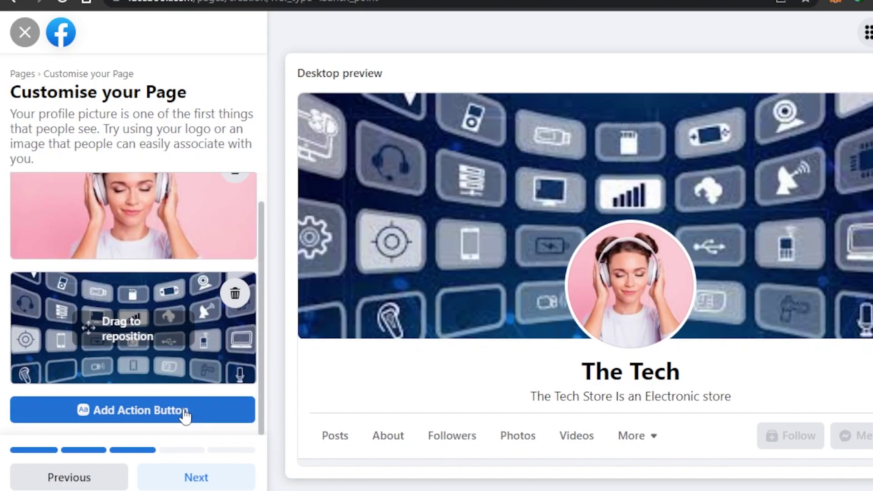
# Step: Start adding an action button and browse the available button actions
pyautogui.click(187, 411)
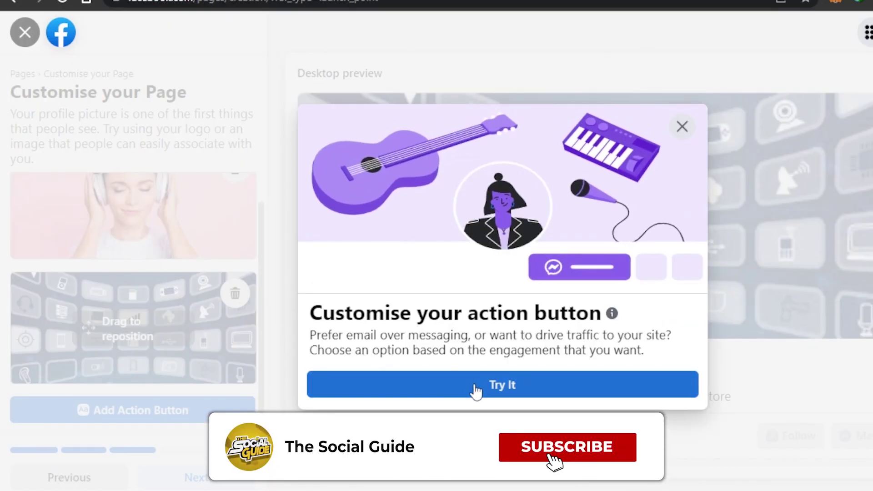
pyautogui.click(476, 384)
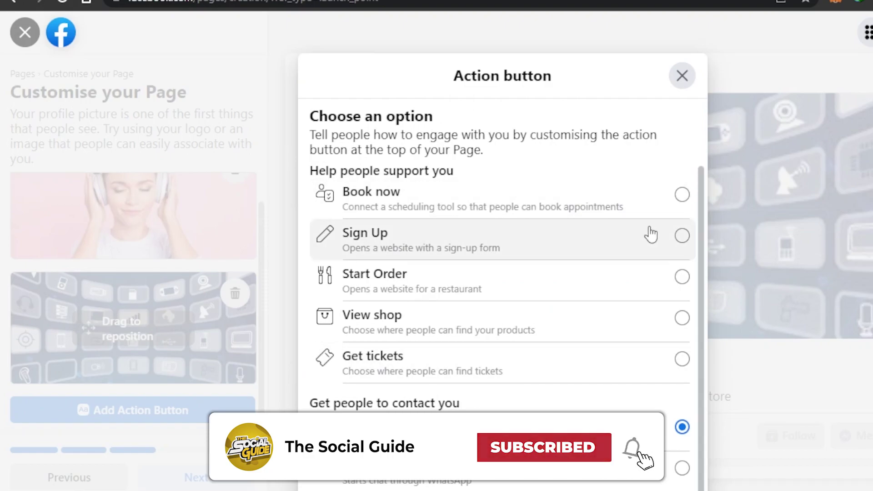
pyautogui.scroll(-1, 703, 207)
pyautogui.scroll(1, 704, 207)
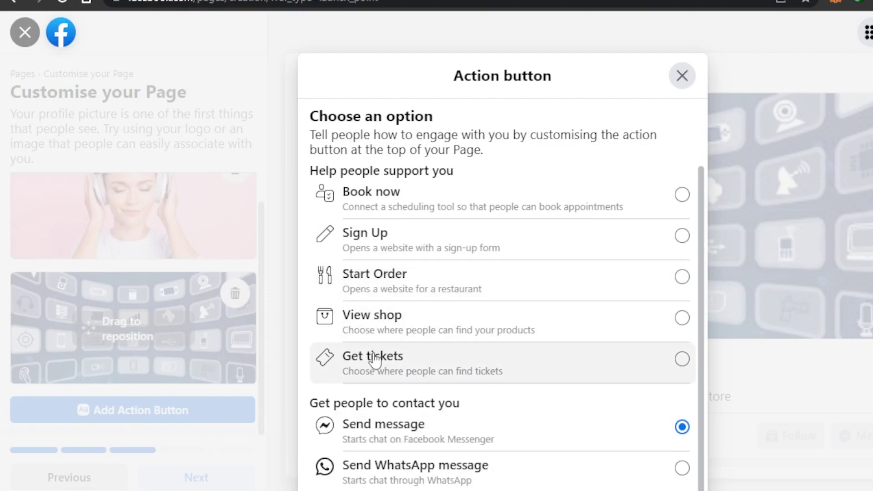
pyautogui.moveTo(701, 312); pyautogui.dragTo(704, 470)
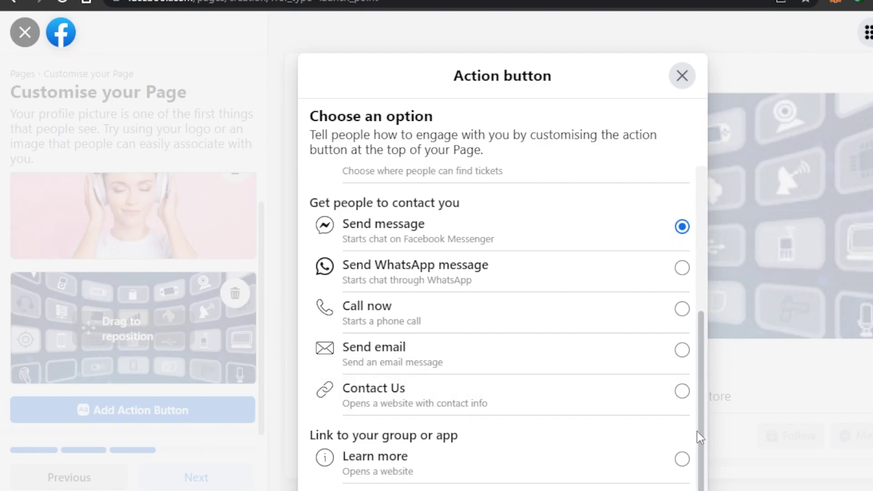
pyautogui.moveTo(699, 437)
pyautogui.mouseDown()
pyautogui.moveTo(715, 248)
pyautogui.moveTo(721, 332)
pyautogui.moveTo(724, 259)
pyautogui.mouseUp()
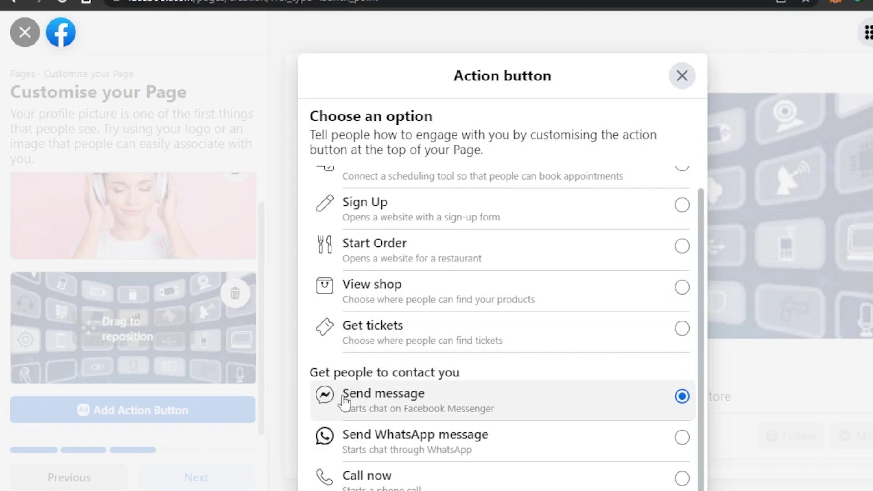
pyautogui.moveTo(705, 298); pyautogui.dragTo(705, 276)
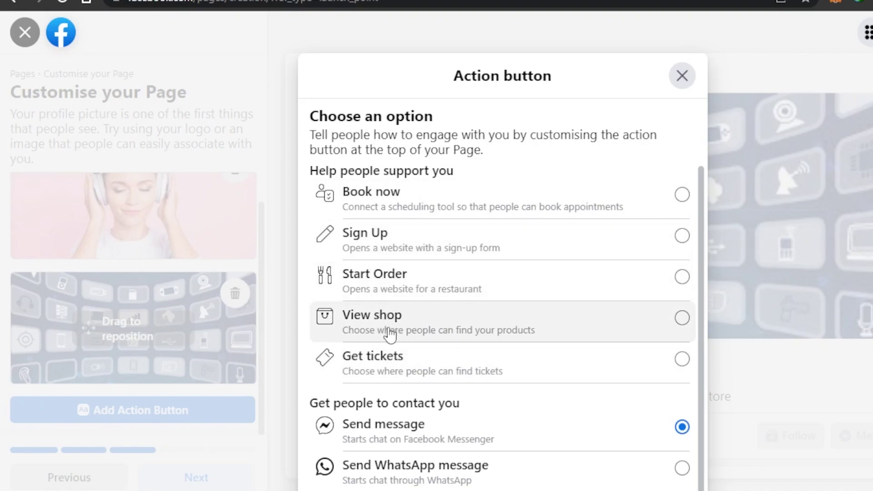
# Step: Choose View shop as the button's action and continue
pyautogui.click(389, 335)
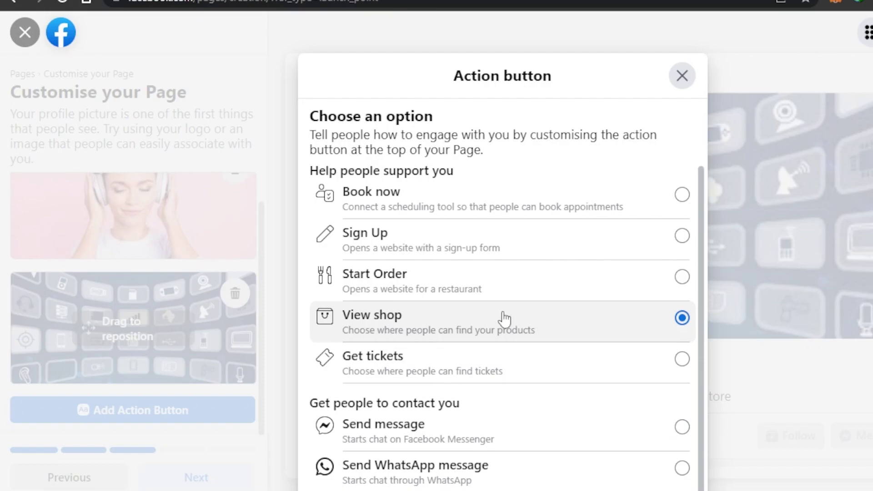
pyautogui.scroll(-4, 686, 254)
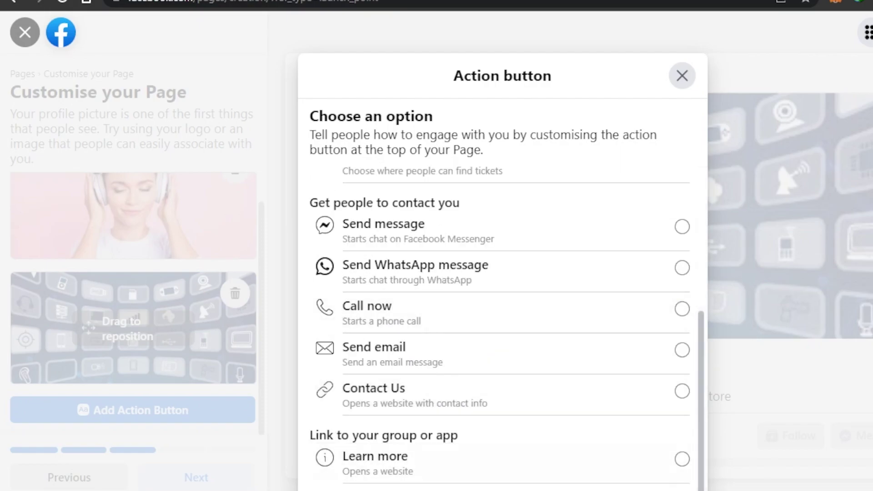
pyautogui.scroll(-6, 503, 250)
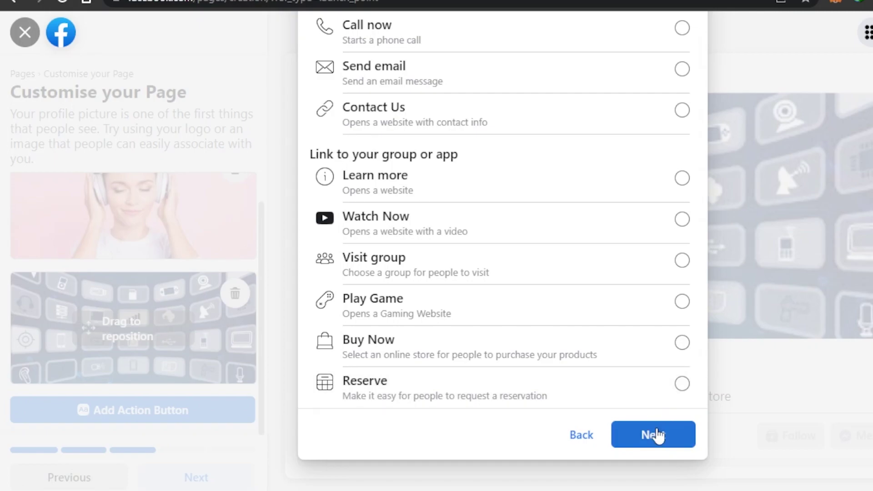
pyautogui.click(657, 435)
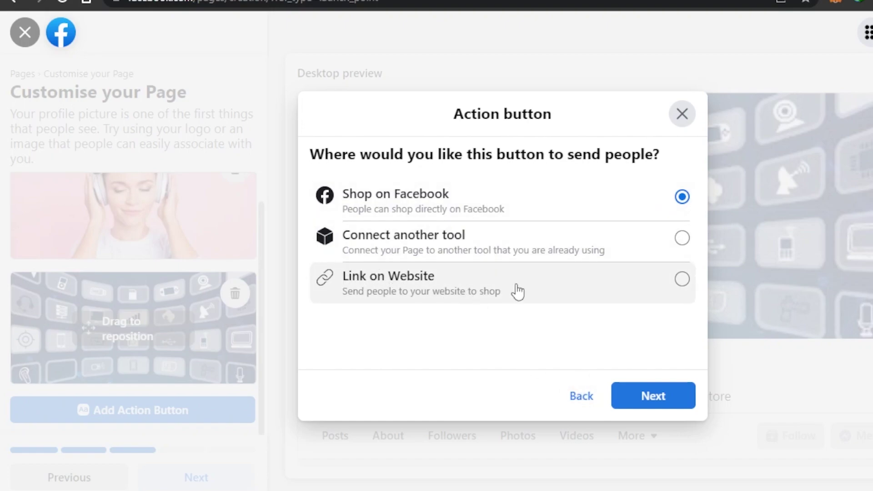
# Step: Return to the action list, pick Buy Now instead, and continue to store tools
pyautogui.click(568, 402)
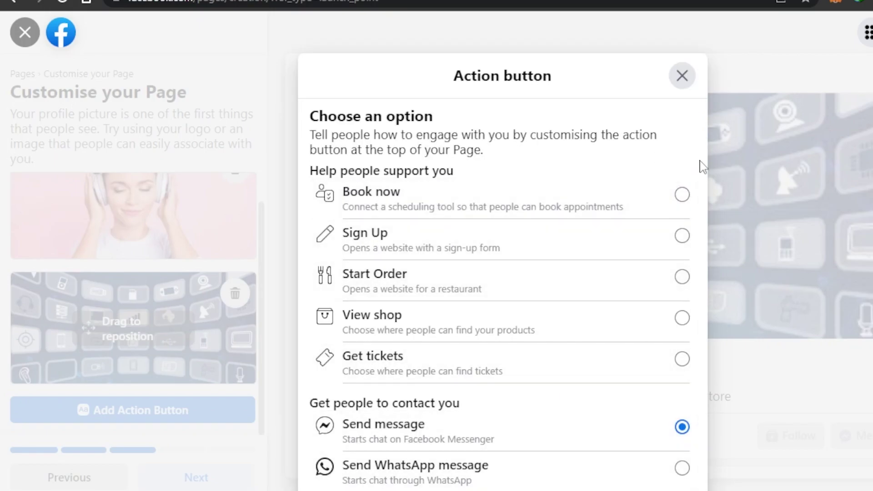
pyautogui.moveTo(702, 184); pyautogui.dragTo(715, 362)
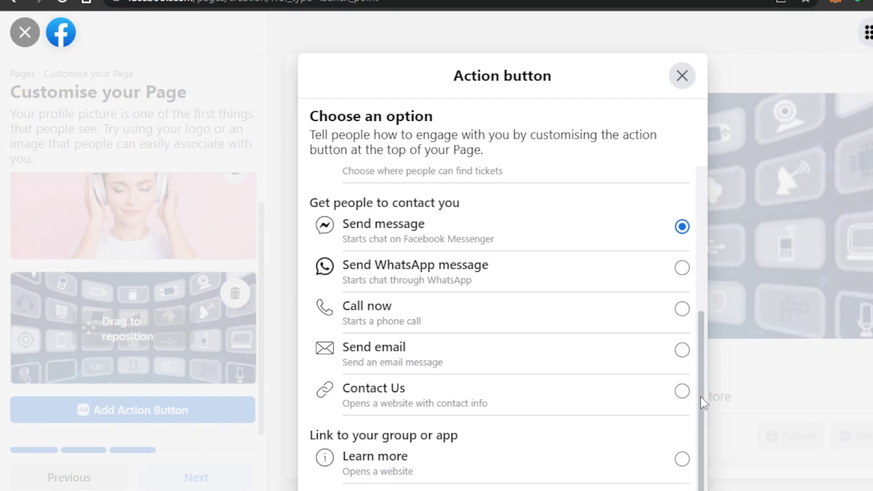
pyautogui.scroll(-5, 551, 243)
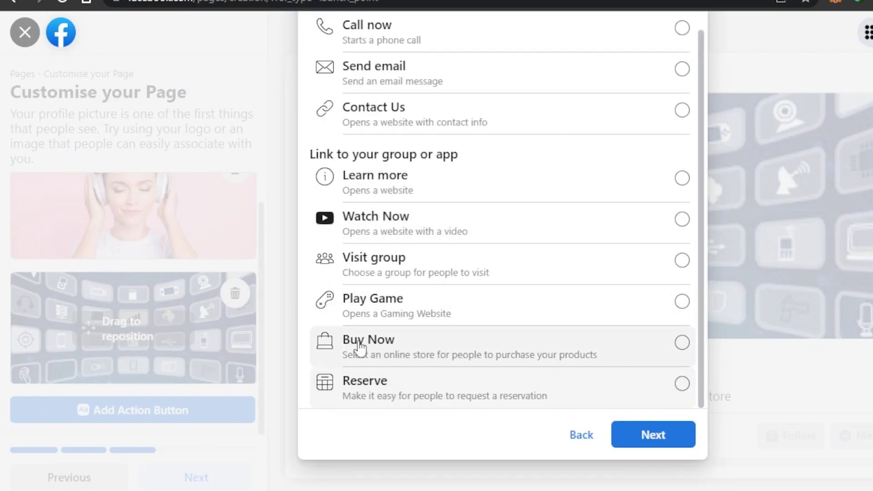
pyautogui.click(536, 352)
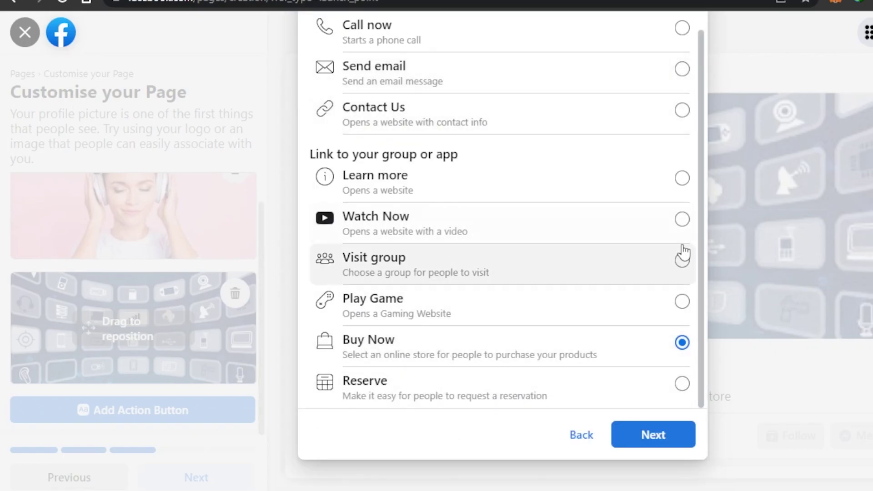
pyautogui.click(654, 436)
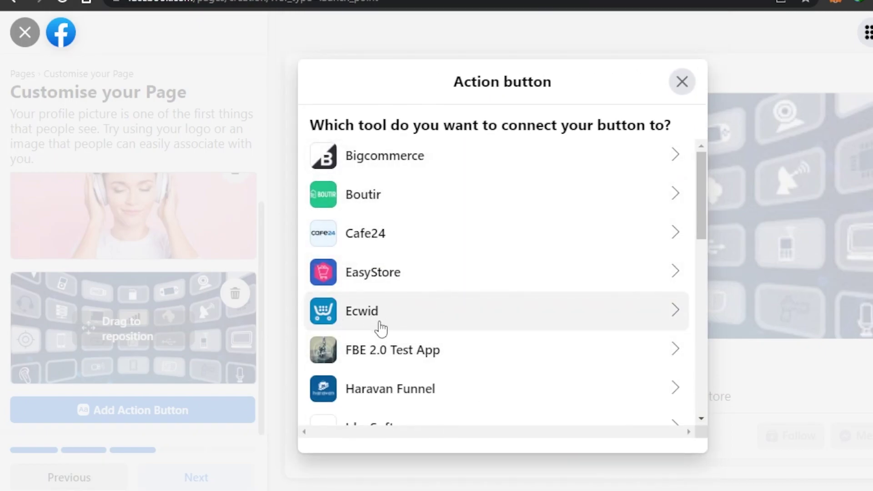
# Step: Dismiss the online store tool list and apply the action button through Add Action Button
pyautogui.moveTo(702, 203); pyautogui.dragTo(705, 150)
pyautogui.click(682, 81)
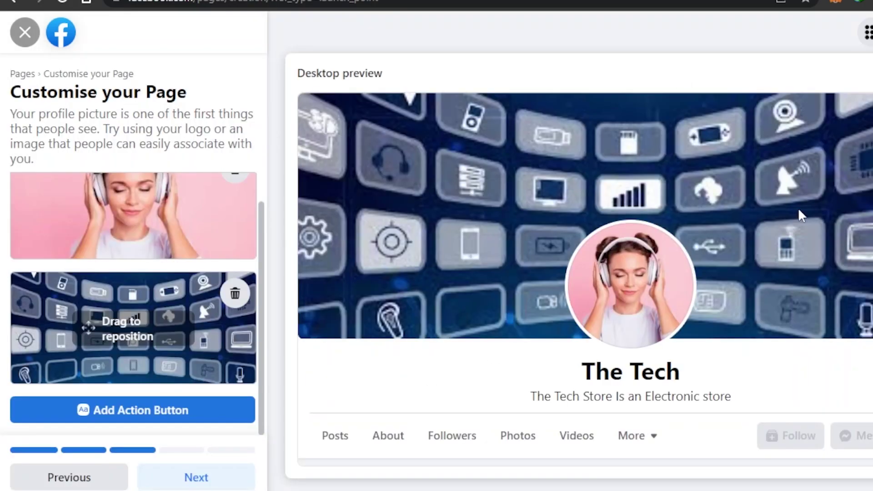
pyautogui.click(224, 411)
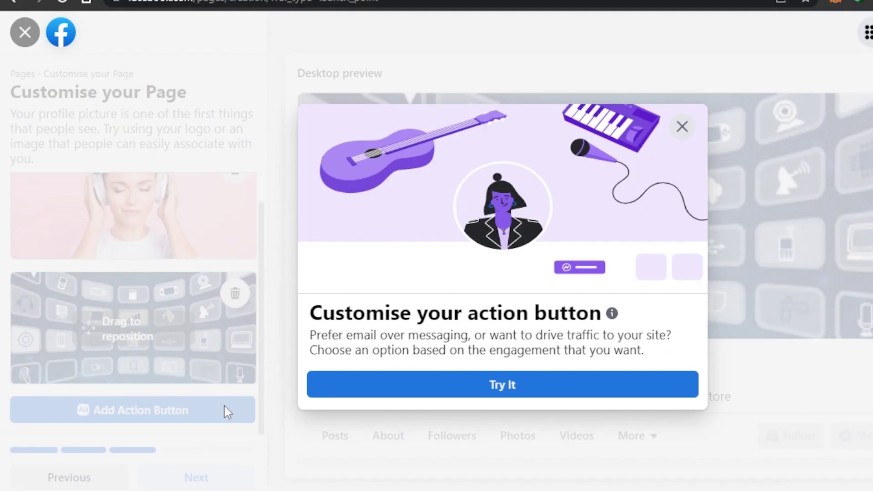
pyautogui.click(518, 385)
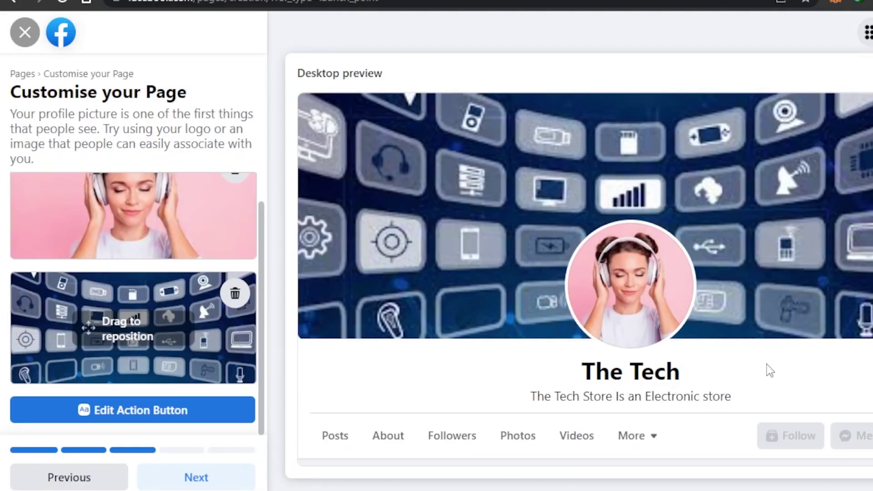
# Step: Finish page setup, then dismiss the welcome tour and the acting-as-The-Tech notice
pyautogui.click(191, 477)
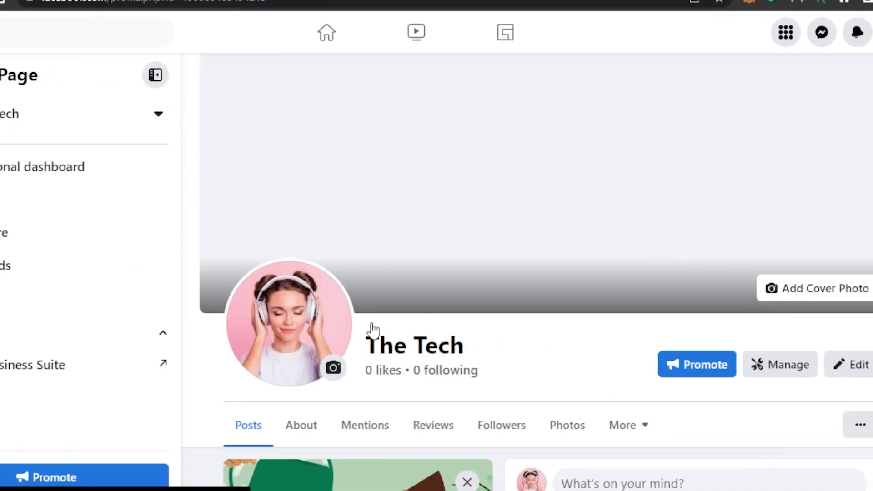
pyautogui.scroll(-5, 866, 169)
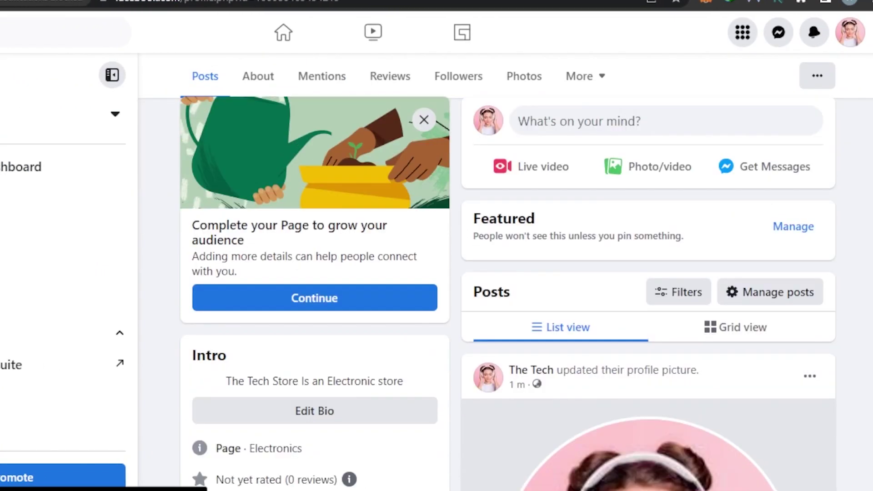
pyautogui.scroll(4, 866, 168)
pyautogui.scroll(4, 866, 168)
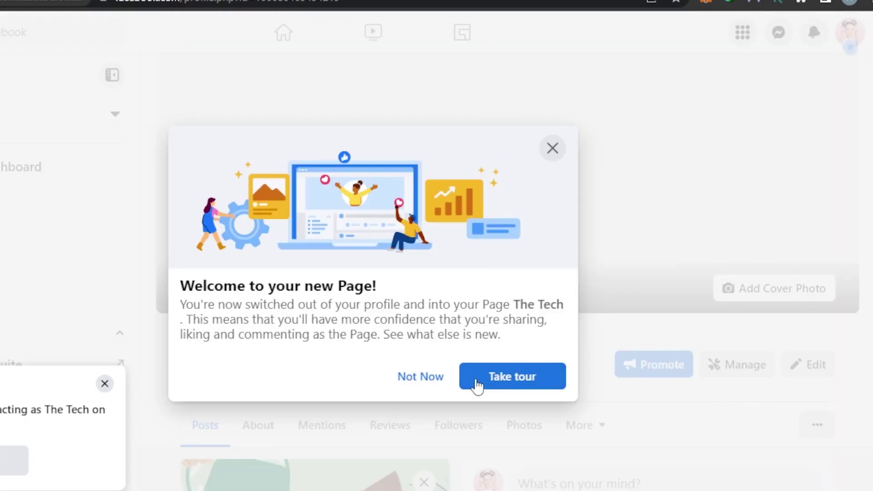
pyautogui.click(416, 383)
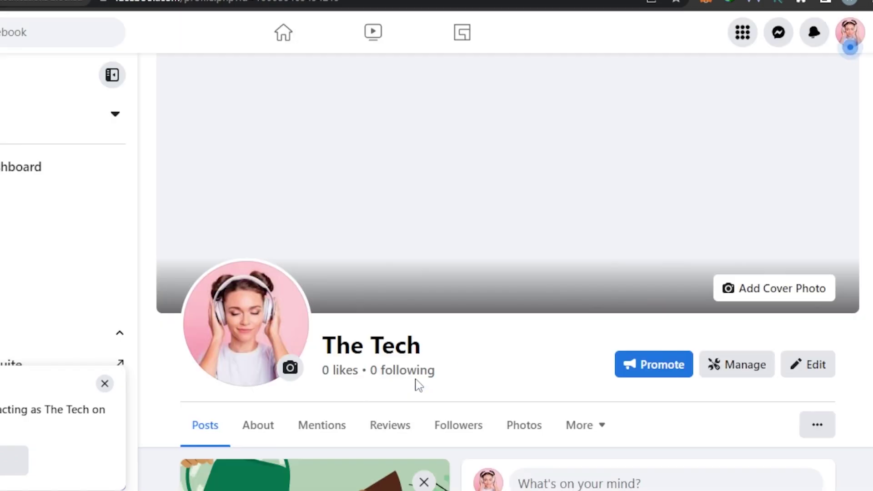
pyautogui.click(105, 384)
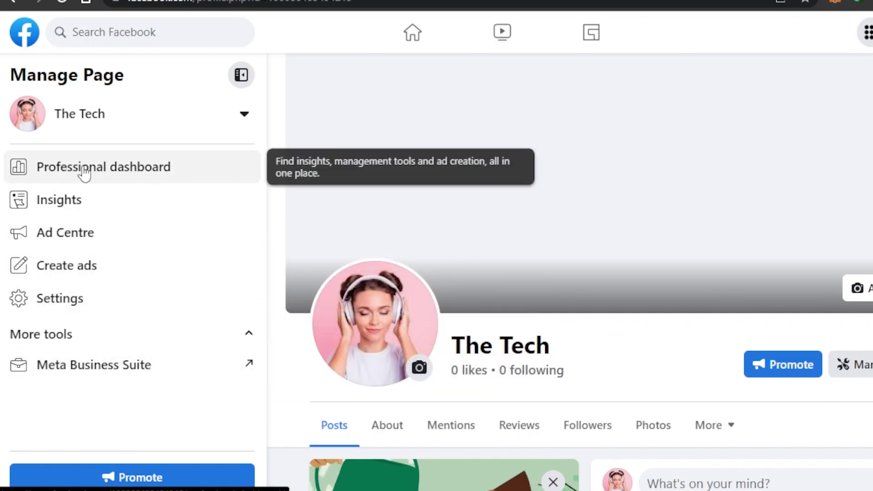
# Step: Open The Tech's Professional dashboard showing 0 followers, then scroll the sidebar to Platform tools
pyautogui.click(108, 176)
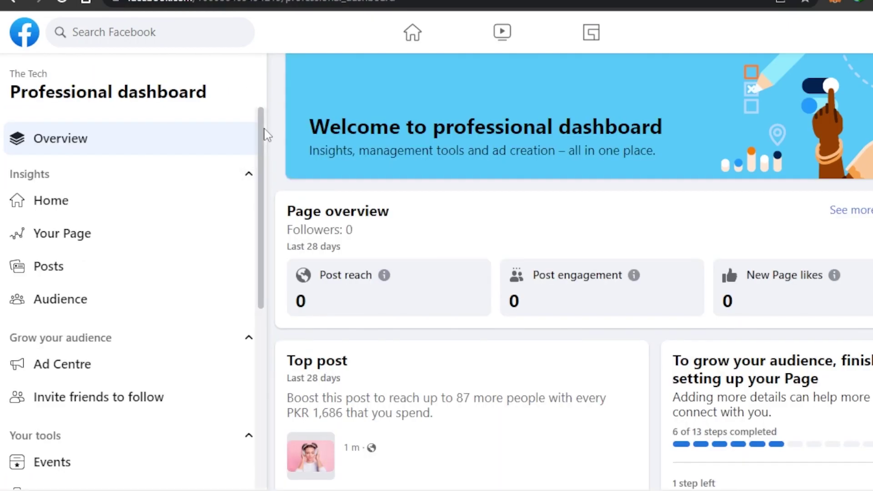
pyautogui.moveTo(265, 130)
pyautogui.mouseDown()
pyautogui.moveTo(259, 189)
pyautogui.moveTo(261, 121)
pyautogui.mouseUp()
pyautogui.scroll(-6, 264, 194)
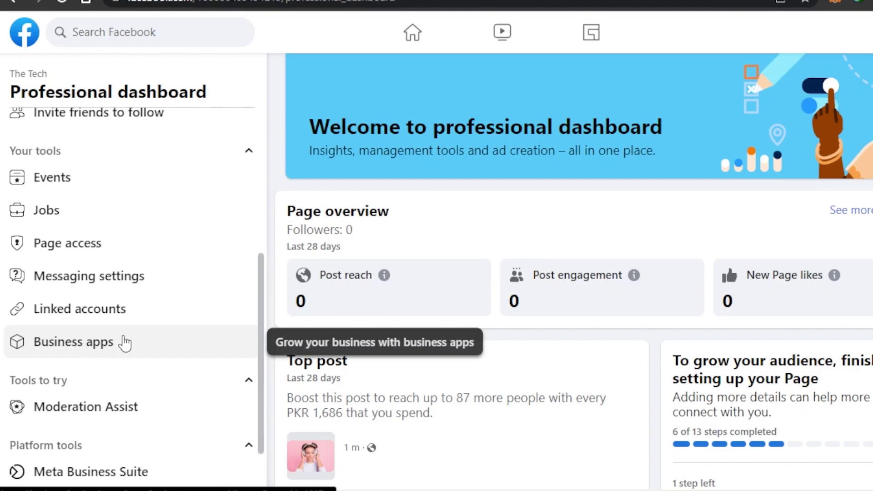
pyautogui.scroll(-2, 261, 312)
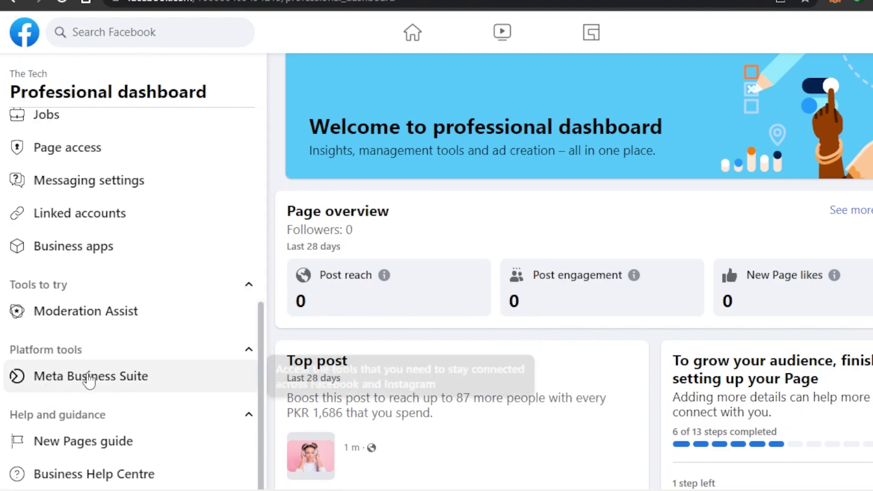
# Step: Open The Tech in Meta Business Suite and scroll through its Home overview
pyautogui.click(110, 377)
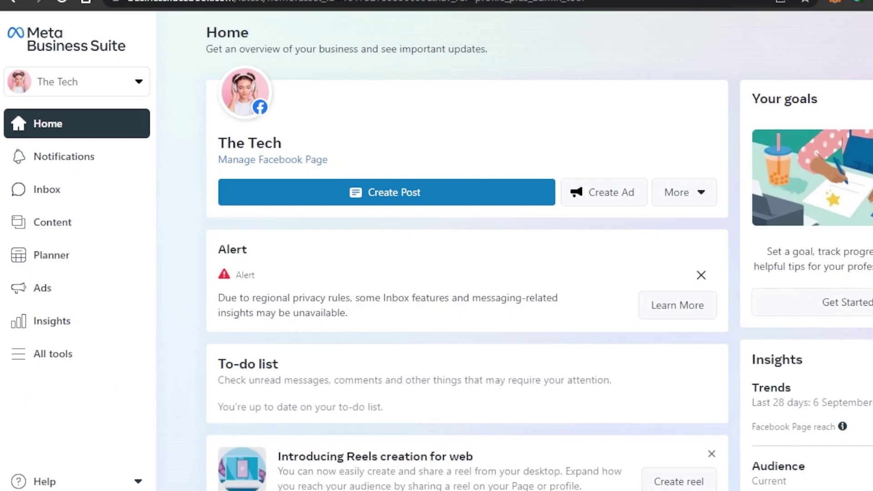
pyautogui.scroll(-10, 467, 273)
pyautogui.scroll(8, 467, 273)
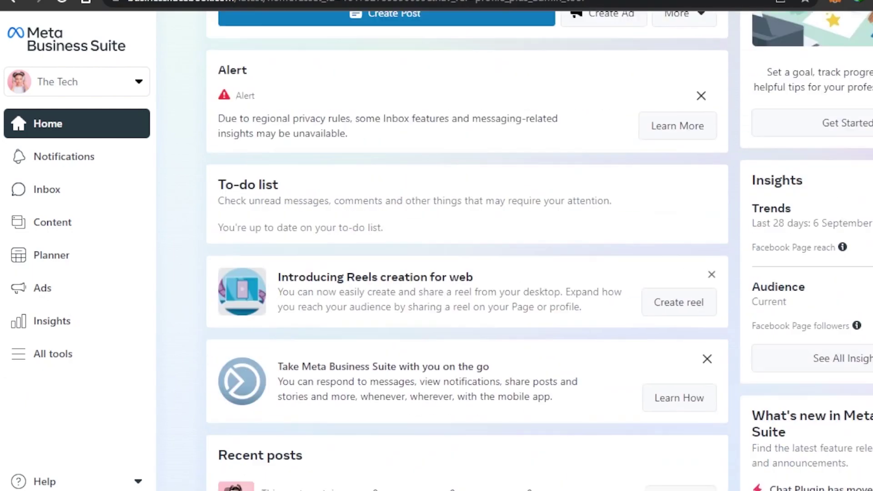
pyautogui.scroll(2, 467, 273)
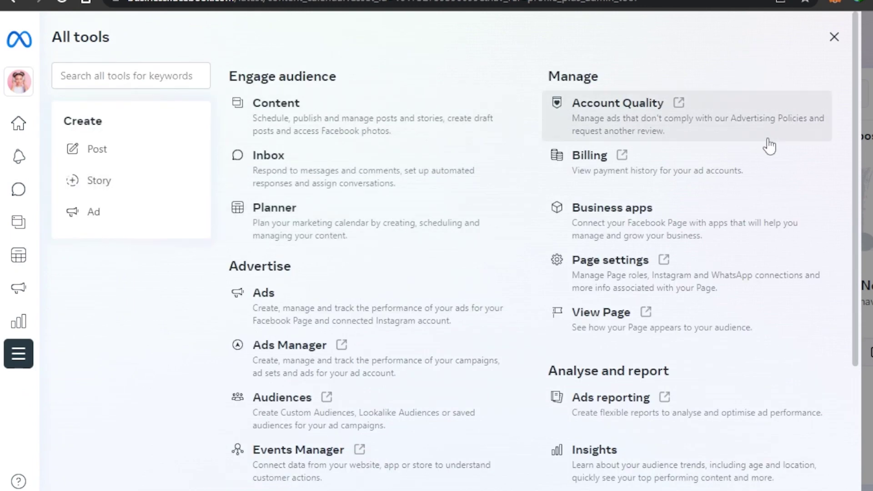
pyautogui.scroll(-4, 849, 264)
pyautogui.scroll(2, 852, 140)
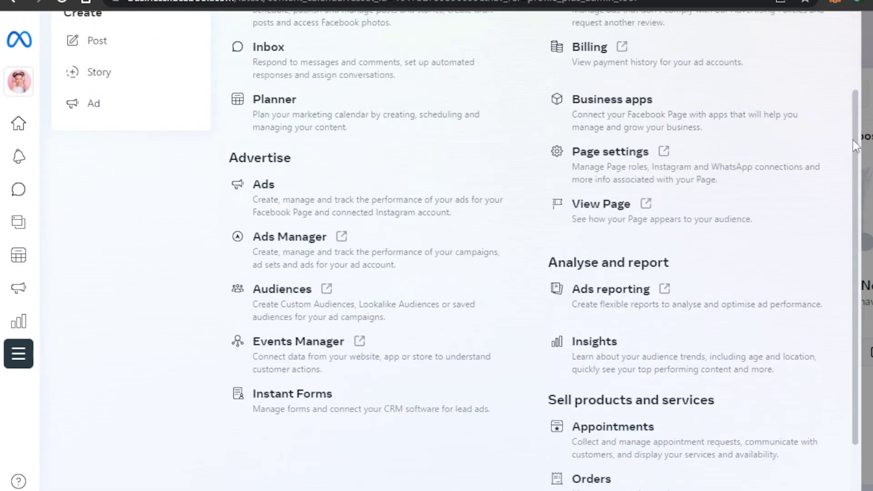
pyautogui.moveTo(852, 140); pyautogui.dragTo(853, 70)
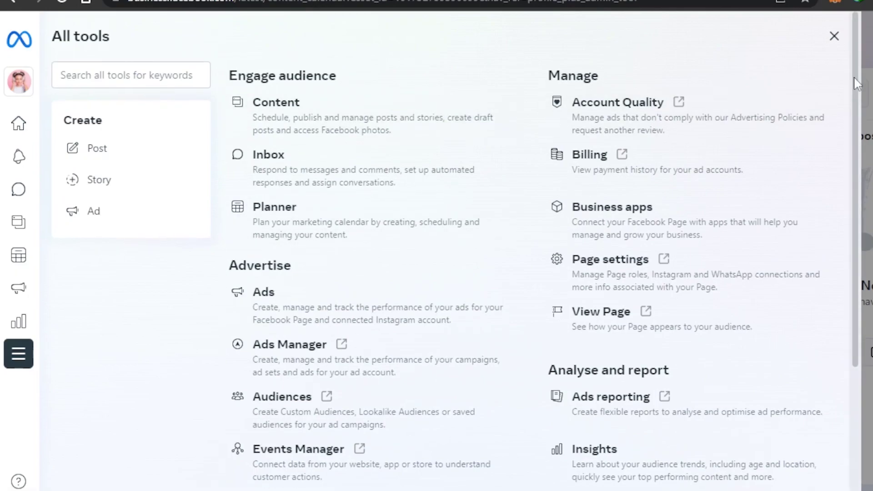
pyautogui.moveTo(858, 78); pyautogui.dragTo(847, 146)
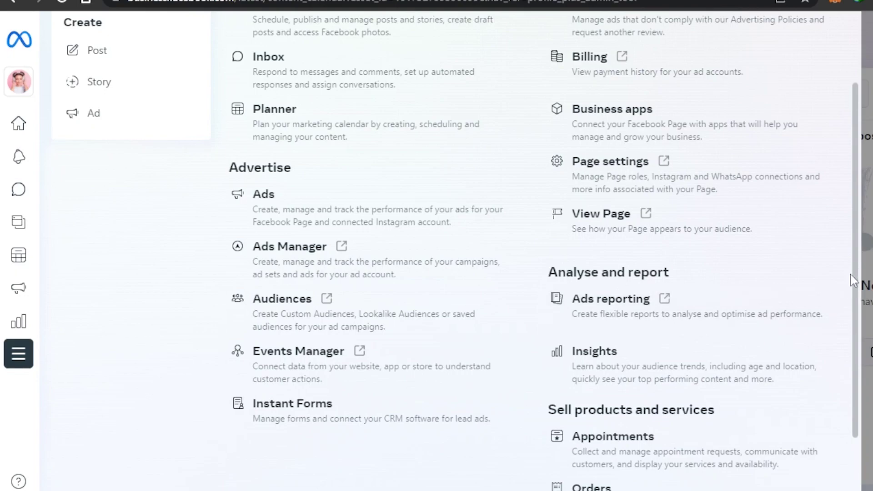
pyautogui.moveTo(855, 255); pyautogui.dragTo(857, 356)
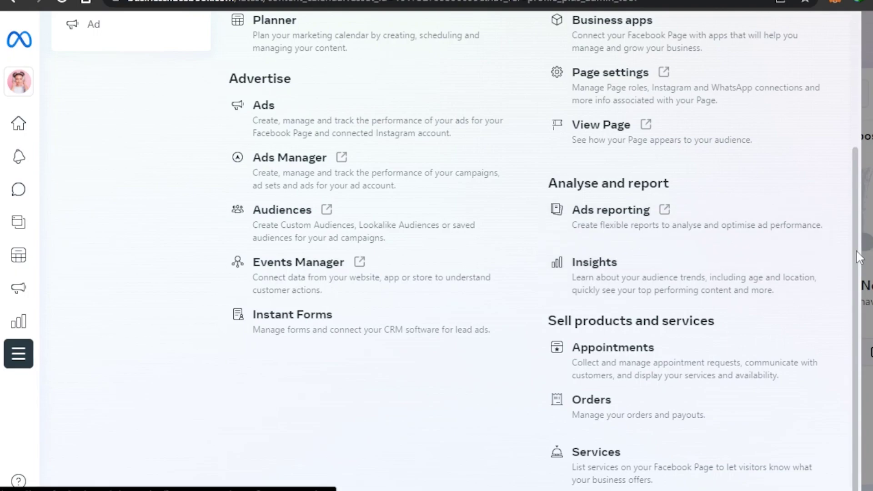
pyautogui.moveTo(857, 254); pyautogui.dragTo(857, 120)
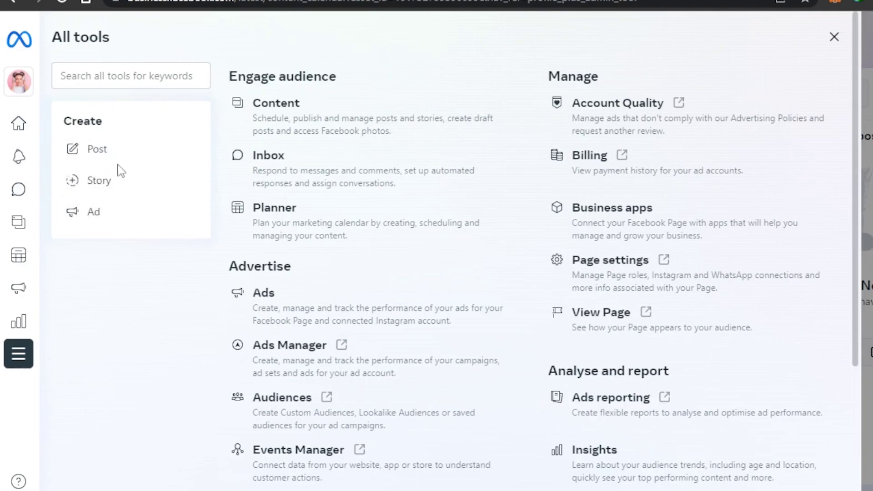
pyautogui.moveTo(95, 109)
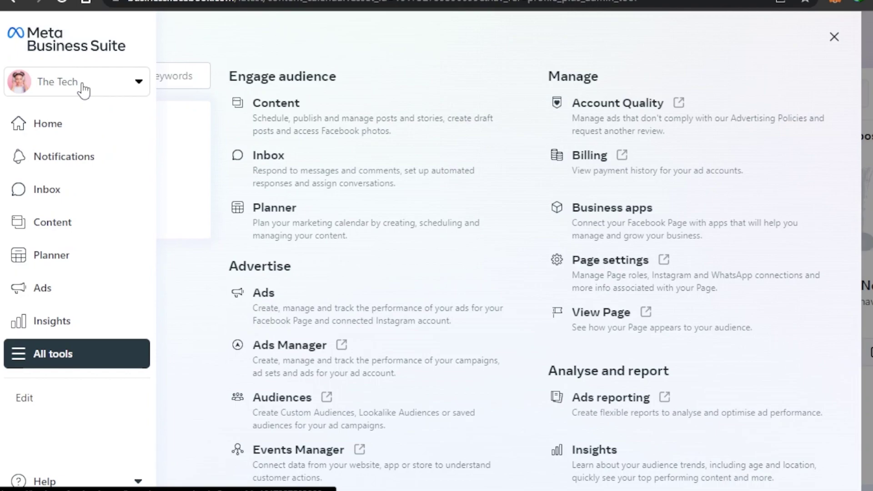
pyautogui.click(84, 90)
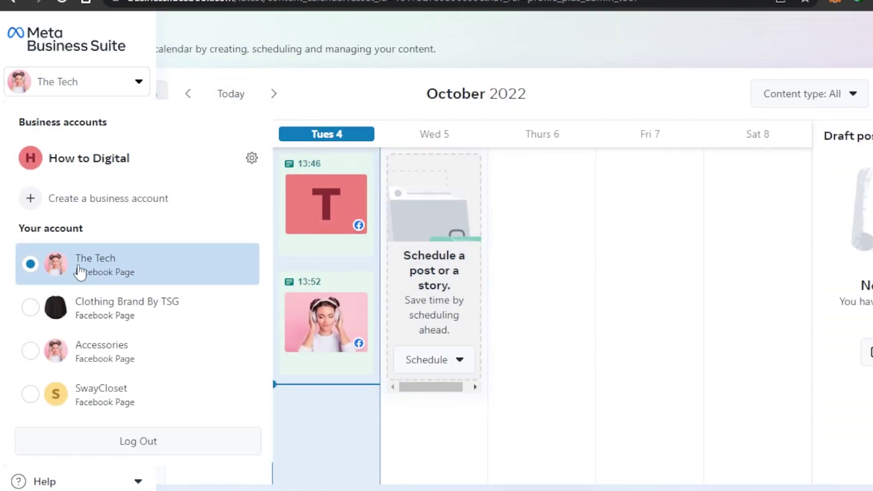
pyautogui.click(628, 43)
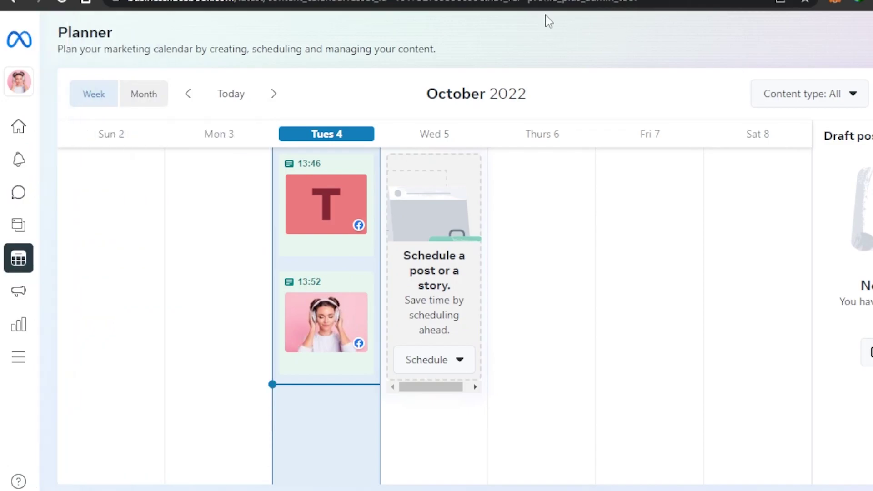
pyautogui.click(16, 130)
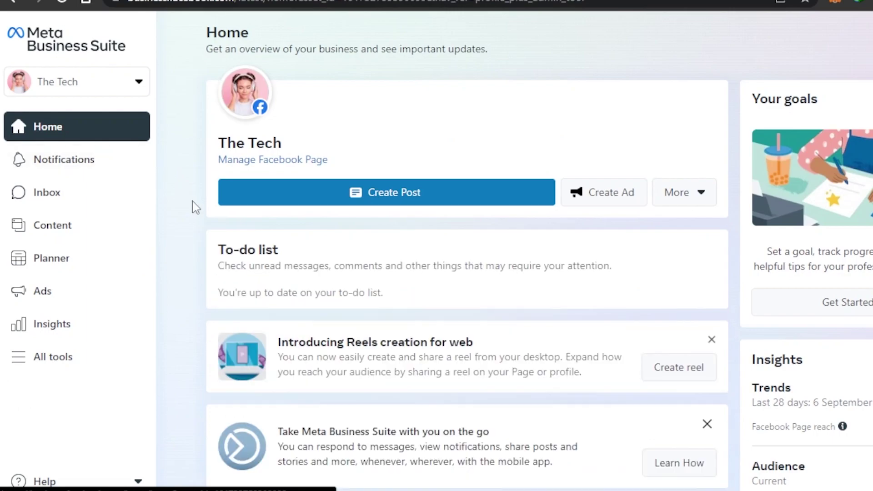
pyautogui.scroll(-20, 466, 245)
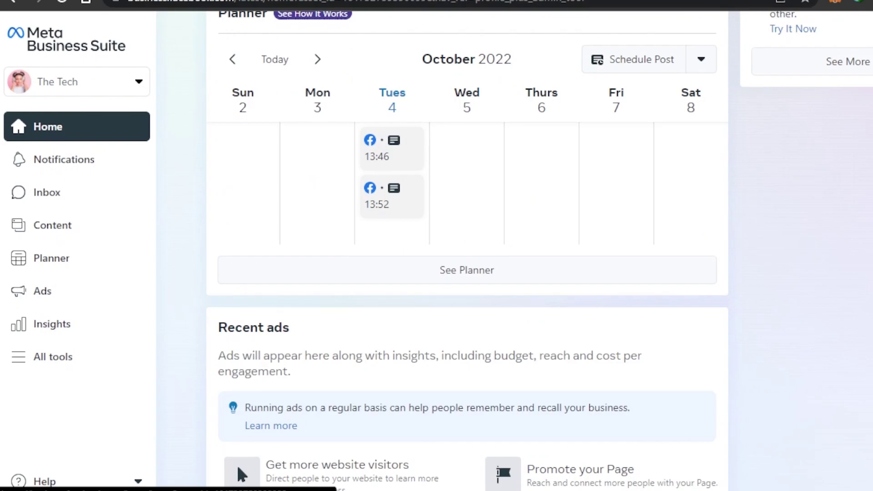
pyautogui.scroll(20, 541, 26)
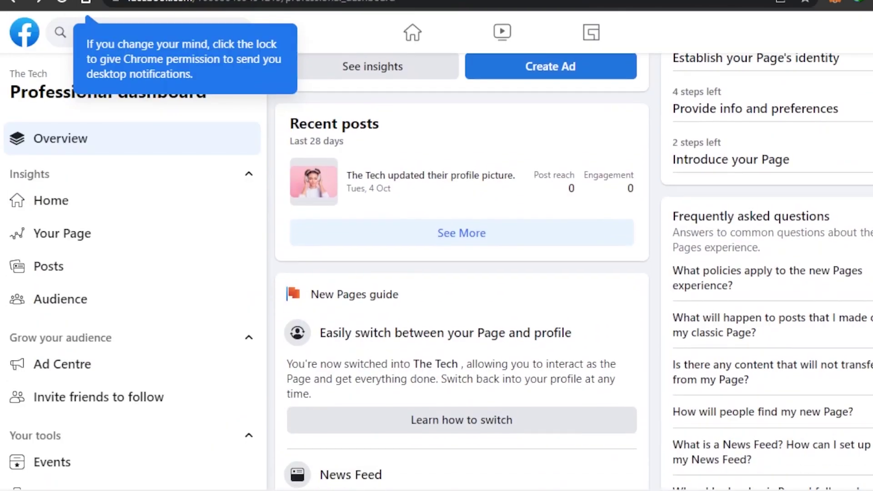
# Step: Close the Chrome notification-permission tip over The Tech's professional dashboard
pyautogui.scroll(-3, 574, 272)
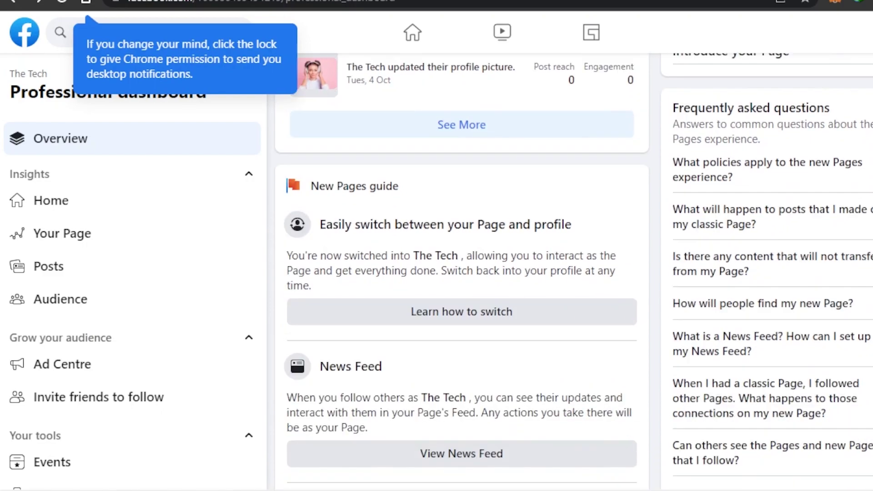
pyautogui.scroll(12, 573, 271)
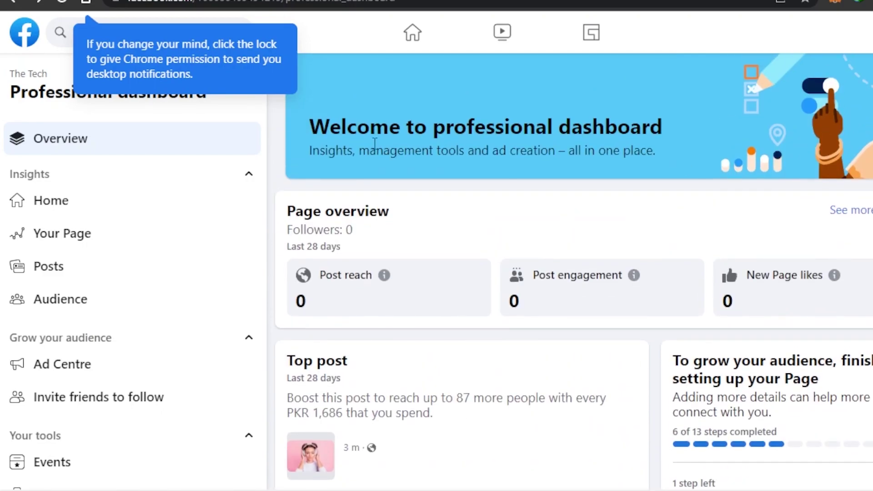
pyautogui.scroll(-9, 169, 123)
pyautogui.scroll(5, 871, 172)
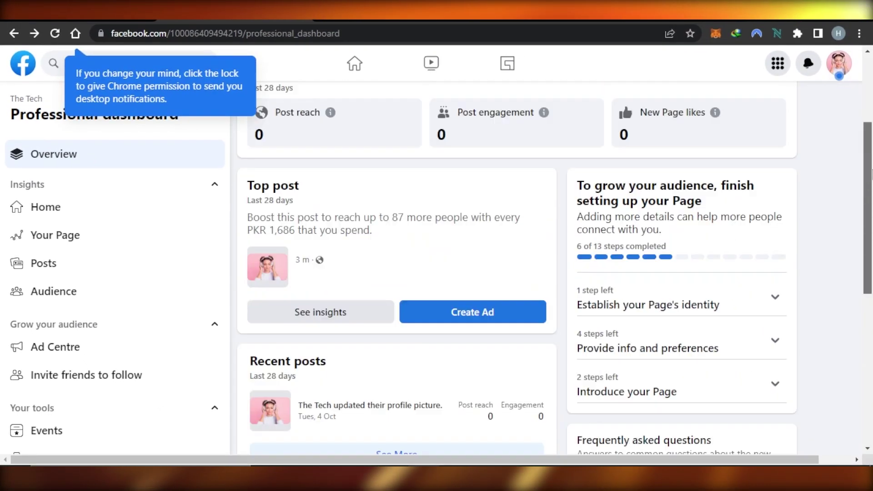
pyautogui.scroll(4, 870, 173)
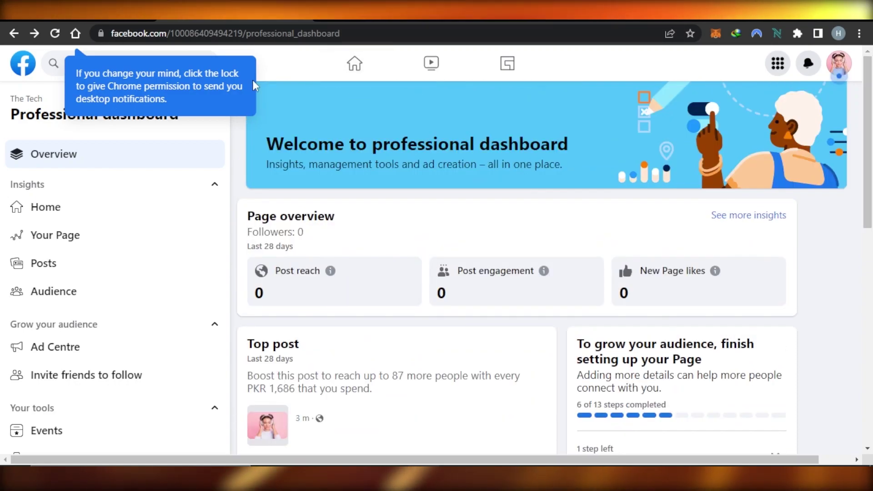
pyautogui.click(282, 72)
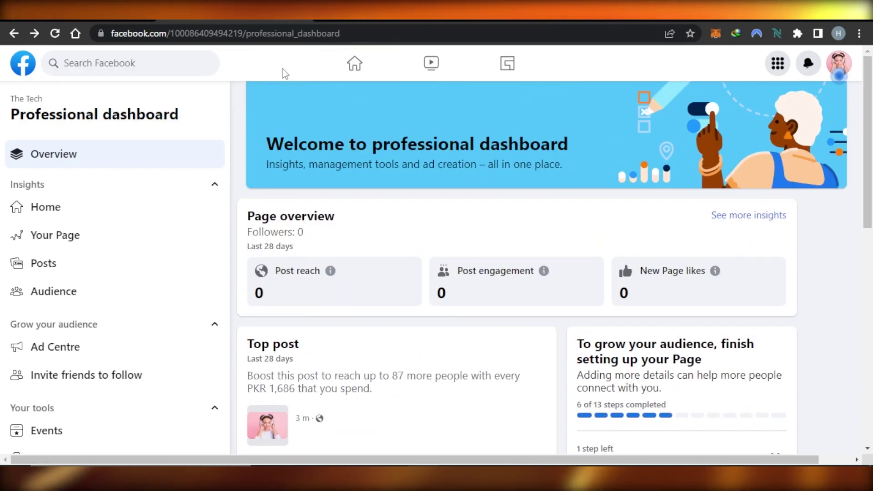